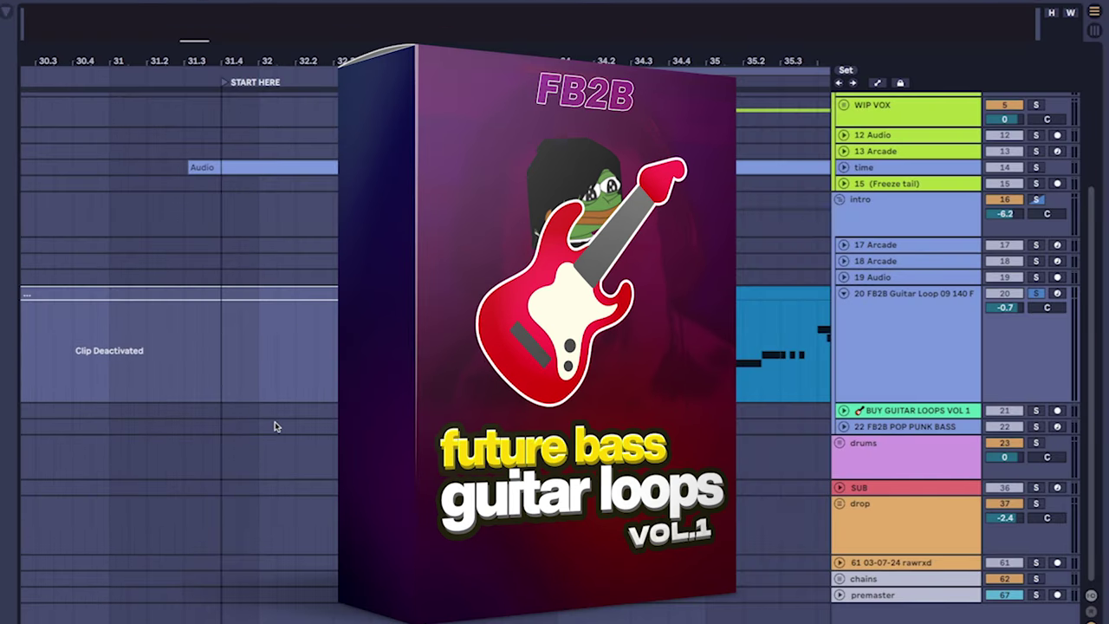
Step: Play back the kick and snare pattern on the kick snare track
scroll(279, 428, "down", 3)
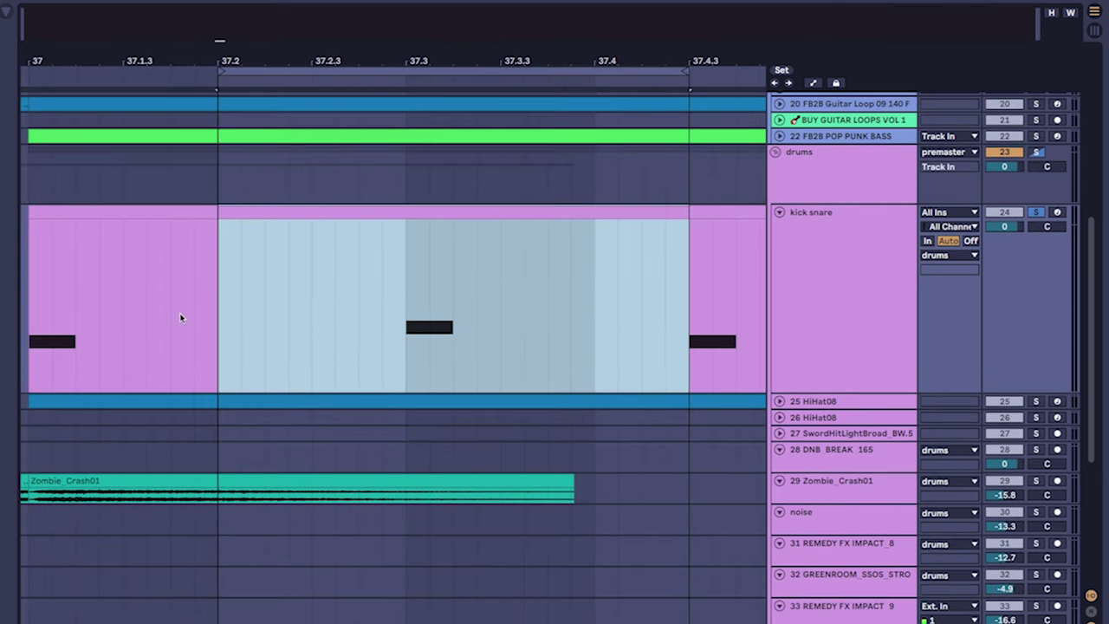
left_click(171, 317)
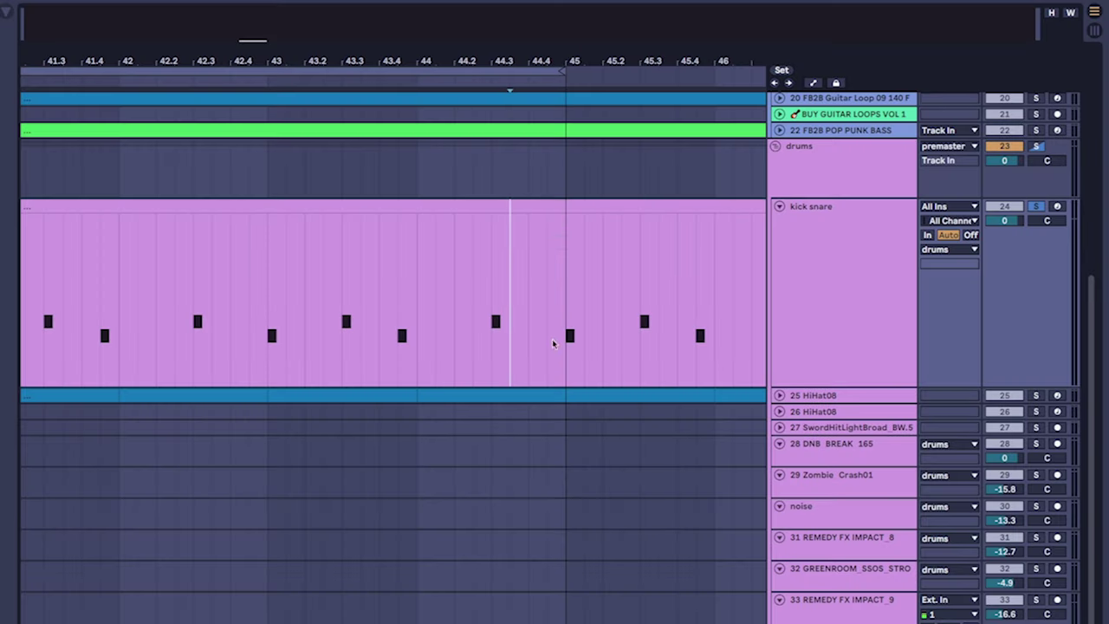
key("a")
key("space")
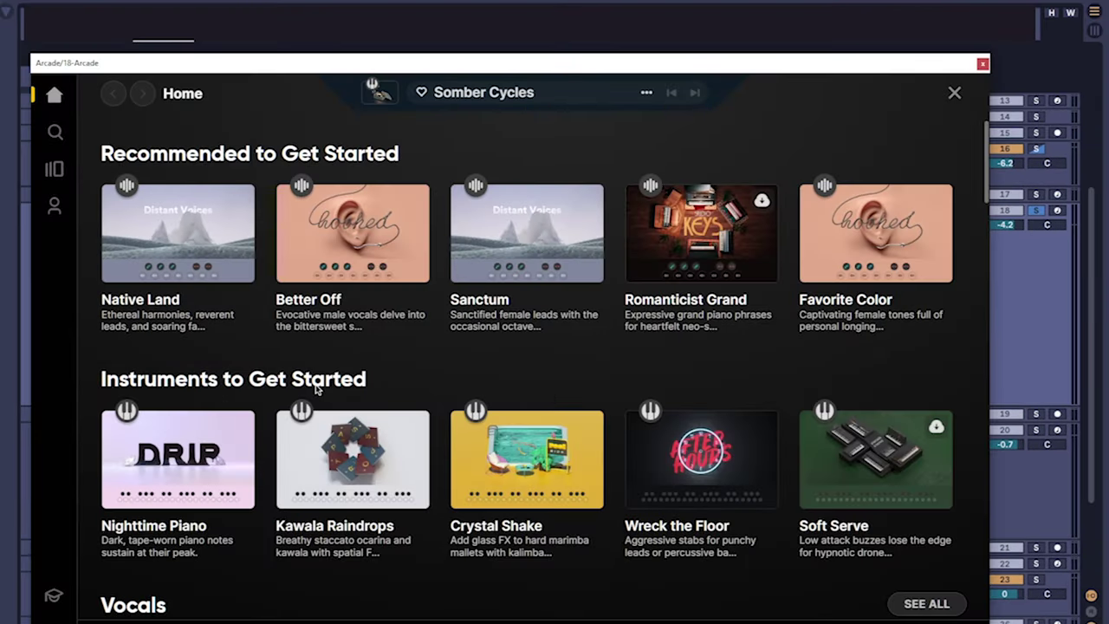
Step: Browse Arcade's home page and open its full collection of Lines to look through them
scroll(239, 445, "down", 2)
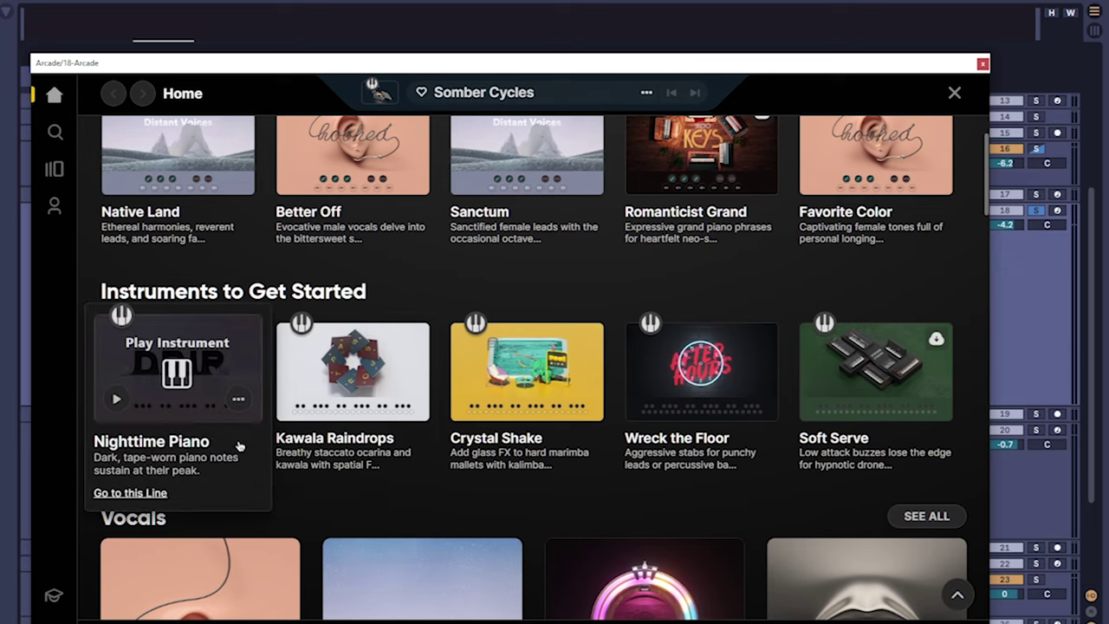
left_click(824, 493)
scroll(309, 448, "down", 5)
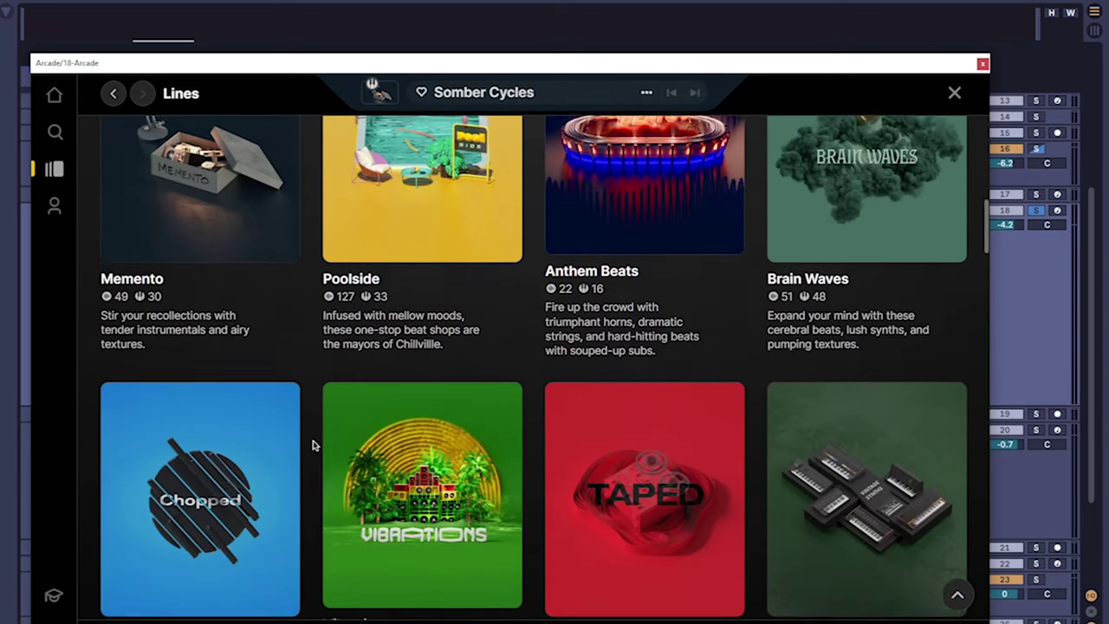
scroll(314, 446, "down", 2)
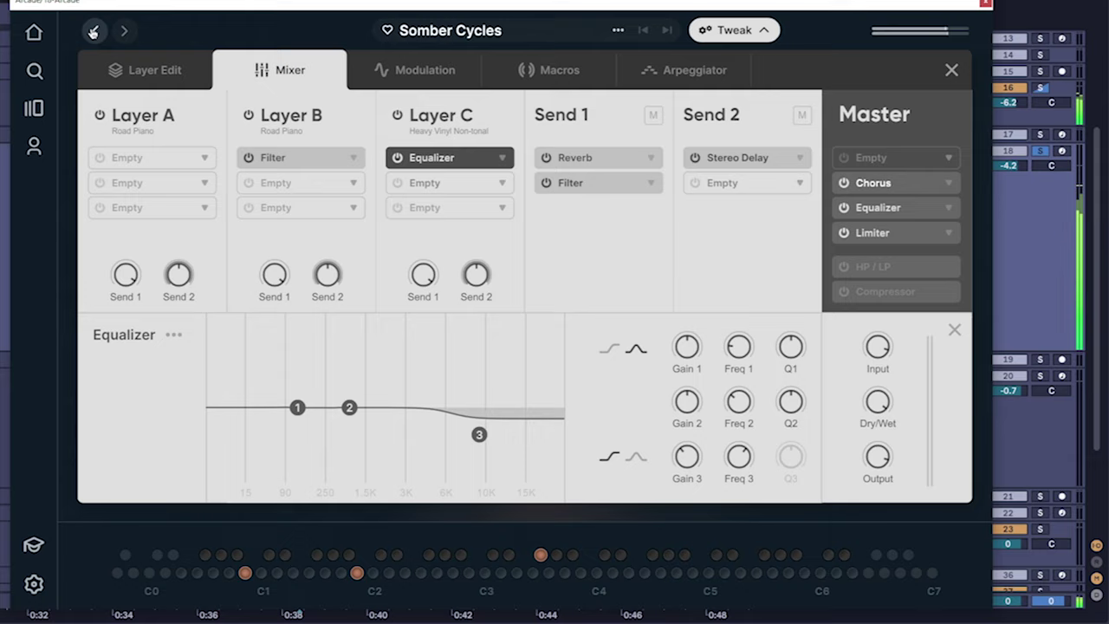
Step: Close the Somber Cycles mixer in Arcade and review the playing intro arrangement around the 18 Arcade track
left_click(957, 67)
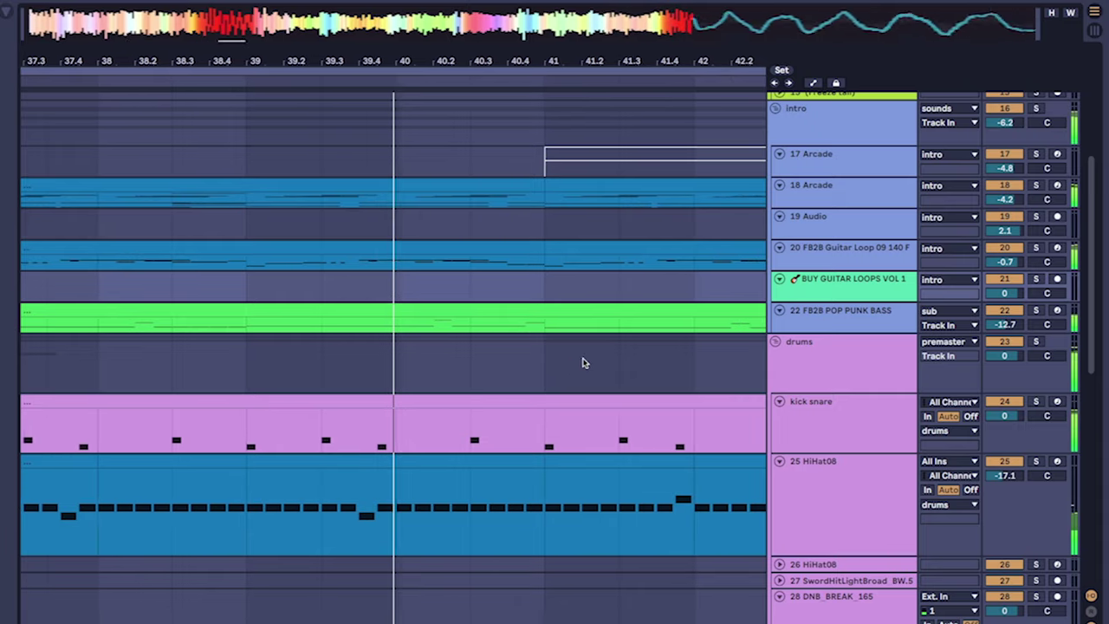
left_click(833, 196)
scroll(606, 407, "down", 2)
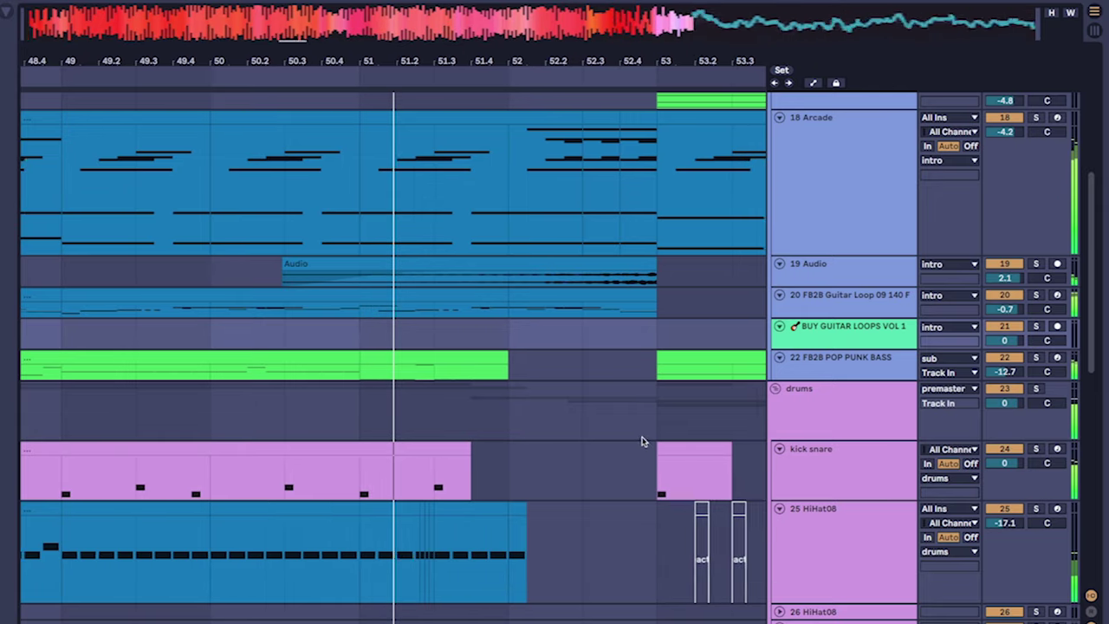
scroll(531, 425, "down", 5)
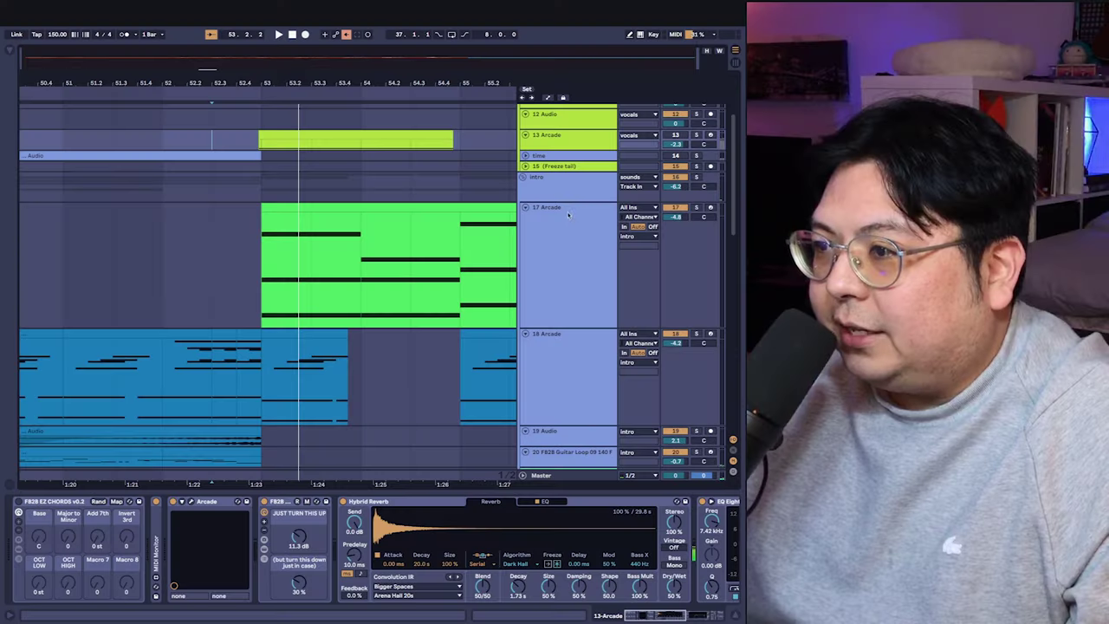
Step: Open the Trill Flute instrument window of the 17 Arcade track and move it up off the clip
scroll(568, 214, "up", 2)
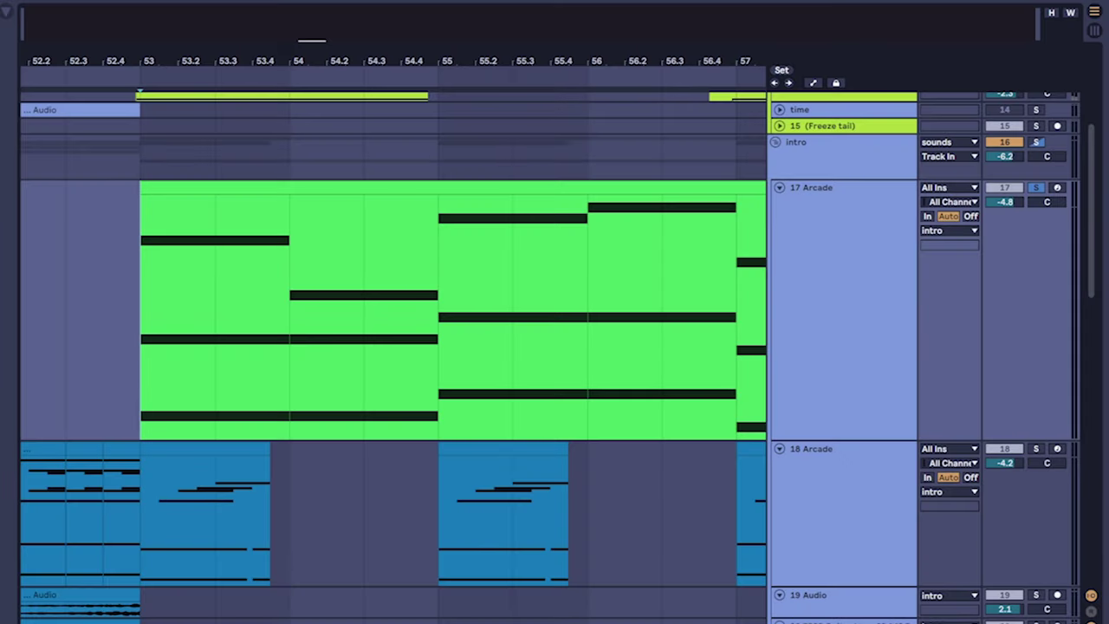
key("ctrl+alt+p")
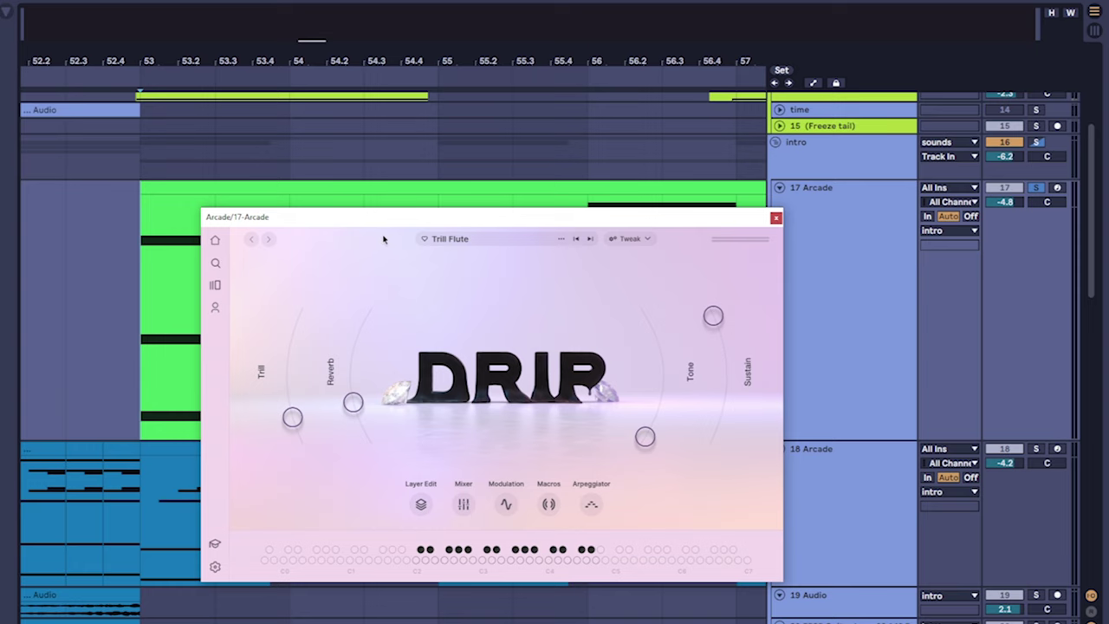
left_click_drag(379, 224, 253, 133)
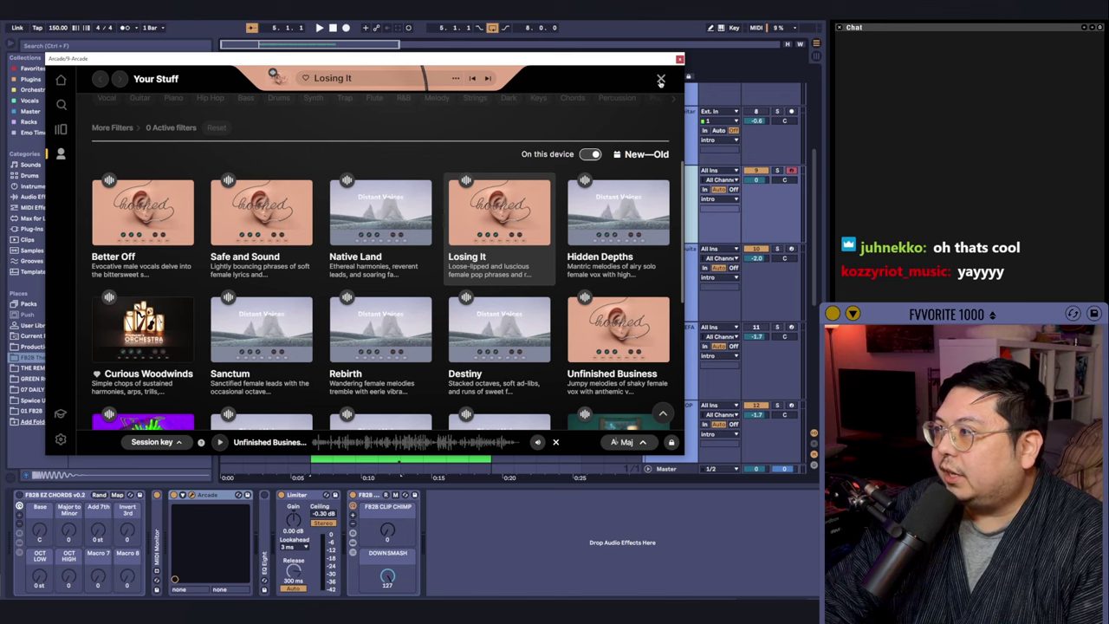
Step: Close Arcade's sound browser to show the Losing It sampler and reposition its plug-in window
left_click(660, 80)
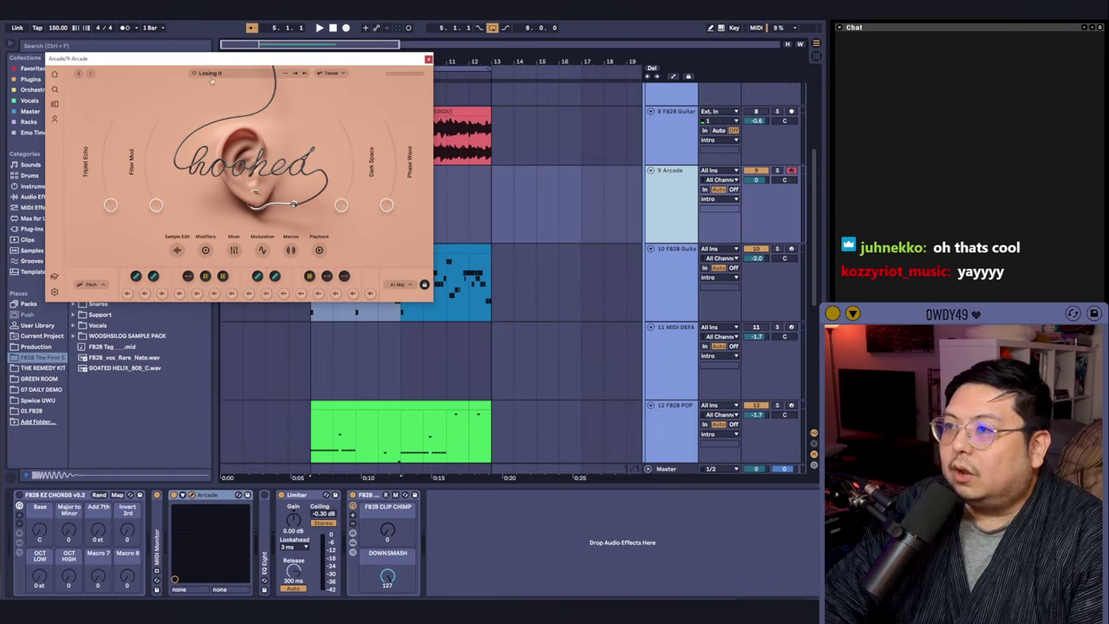
left_click_drag(209, 61, 407, 182)
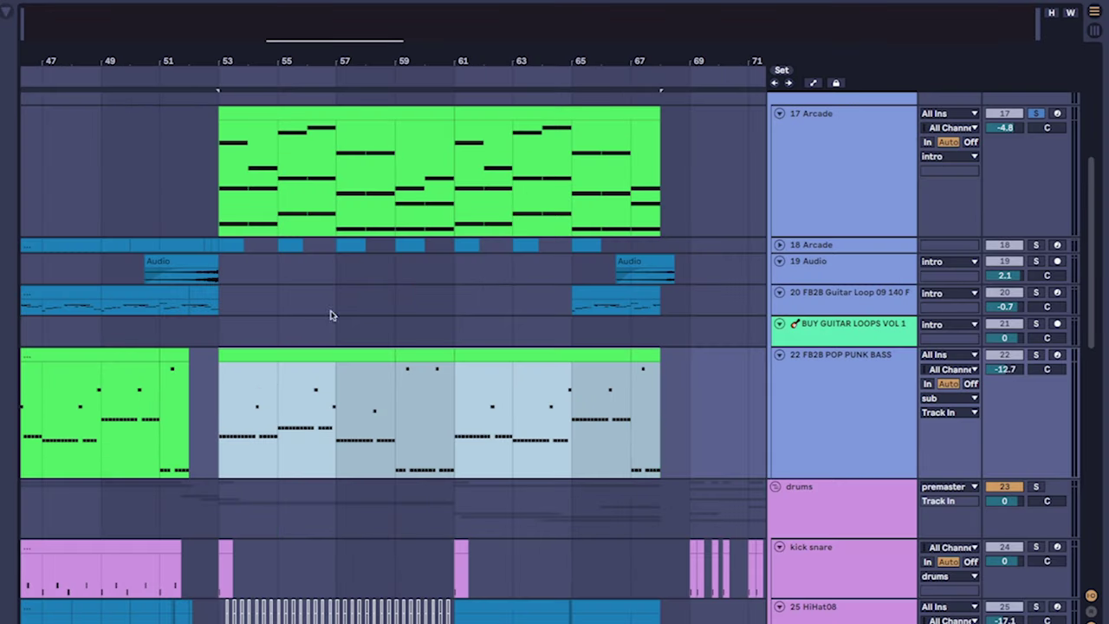
Step: Review the breakdown and build-up from bar 53, playing back the risers and impact effects in the drums group
scroll(623, 271, "down", 5)
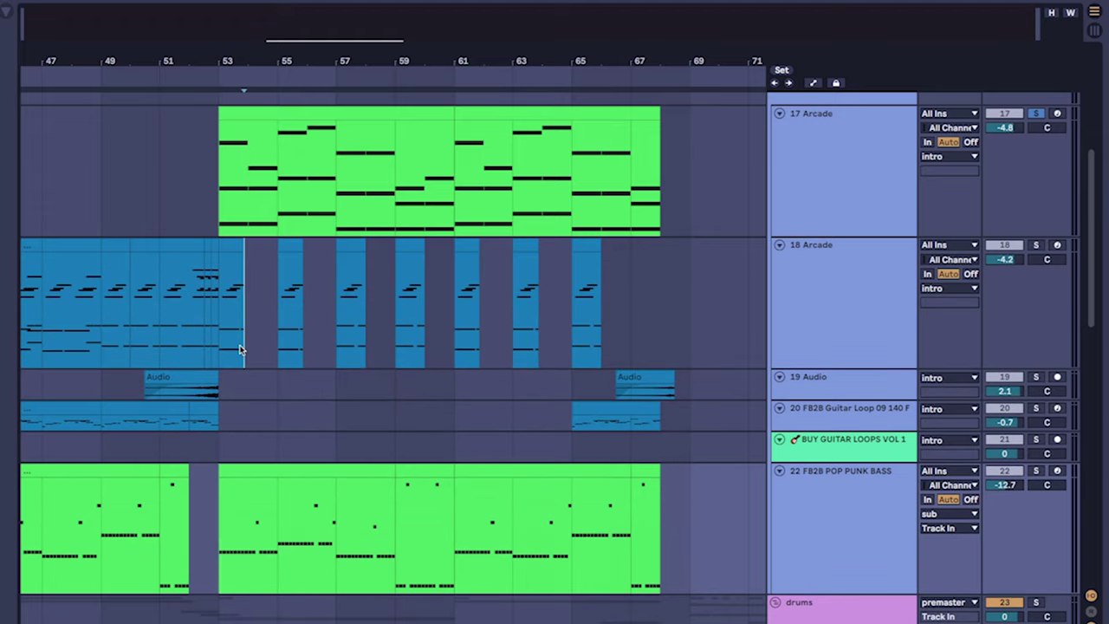
scroll(529, 228, "up", 5)
scroll(425, 358, "down", 6)
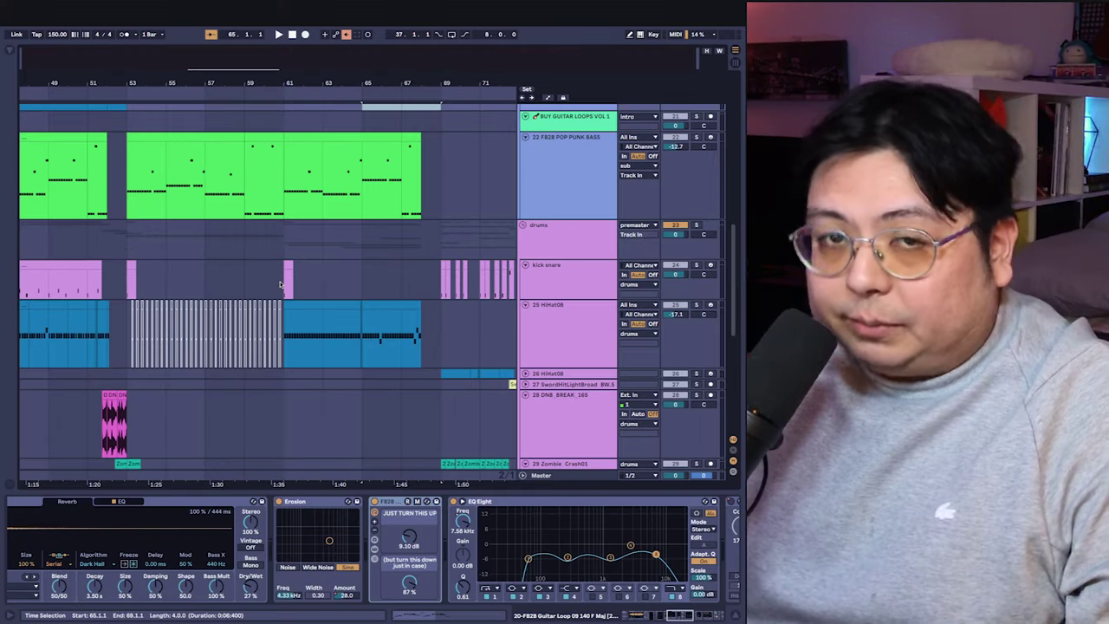
scroll(280, 284, "down", 10)
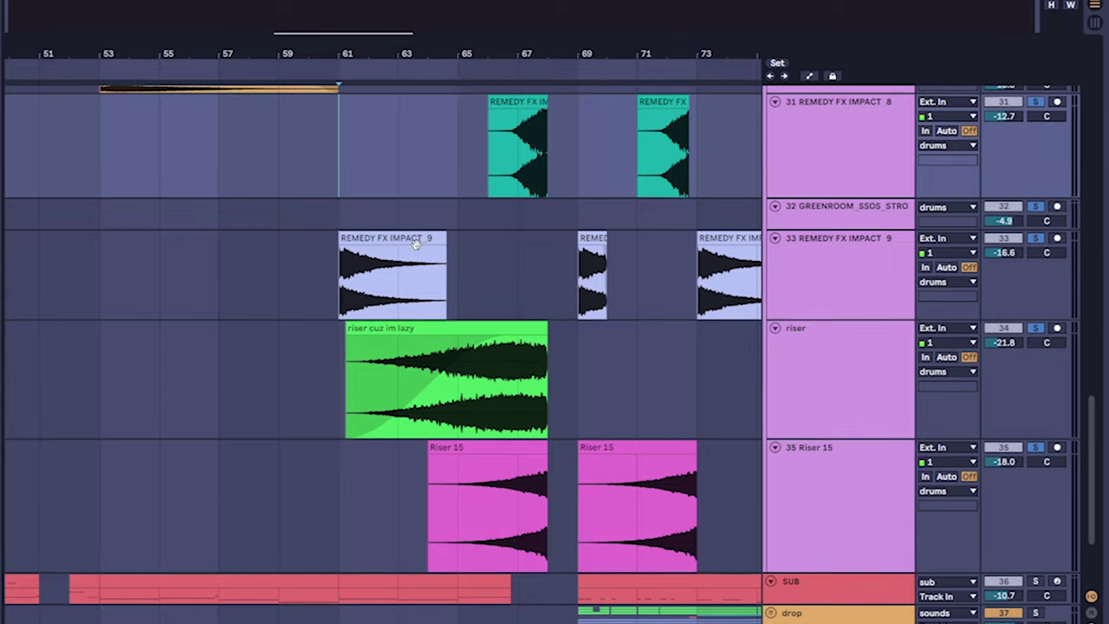
key("space")
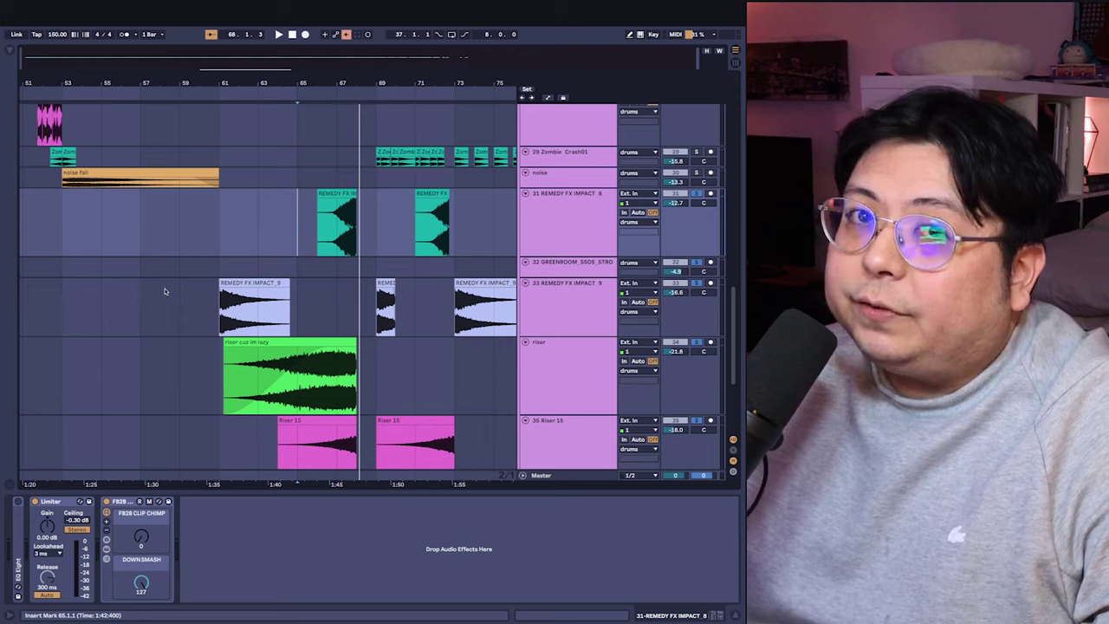
scroll(203, 238, "up", 15)
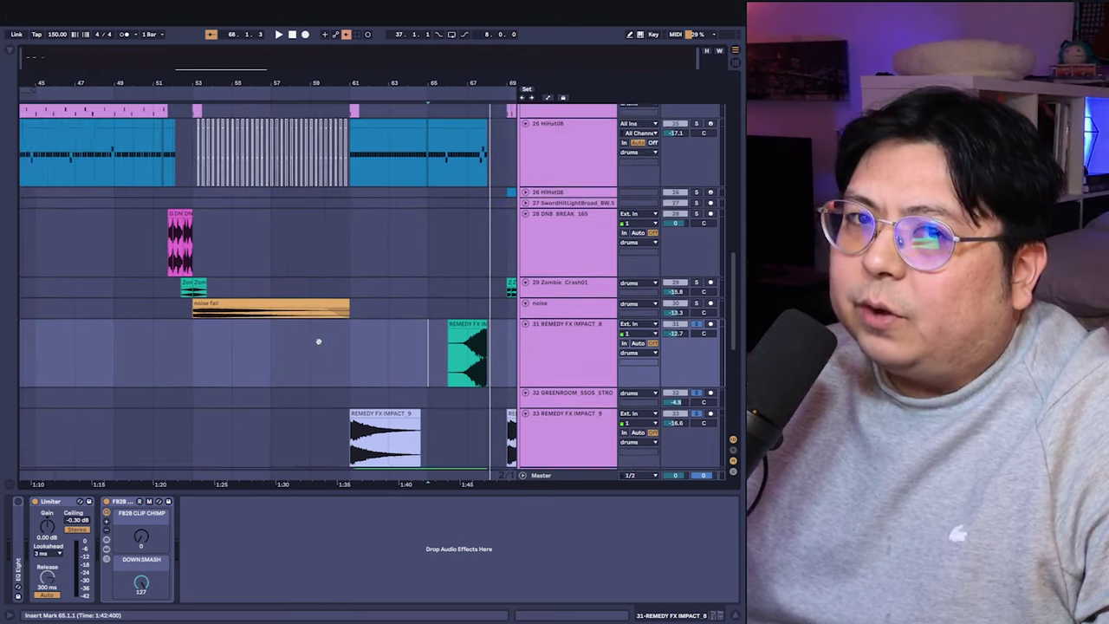
scroll(329, 335, "up", 3, "ctrl")
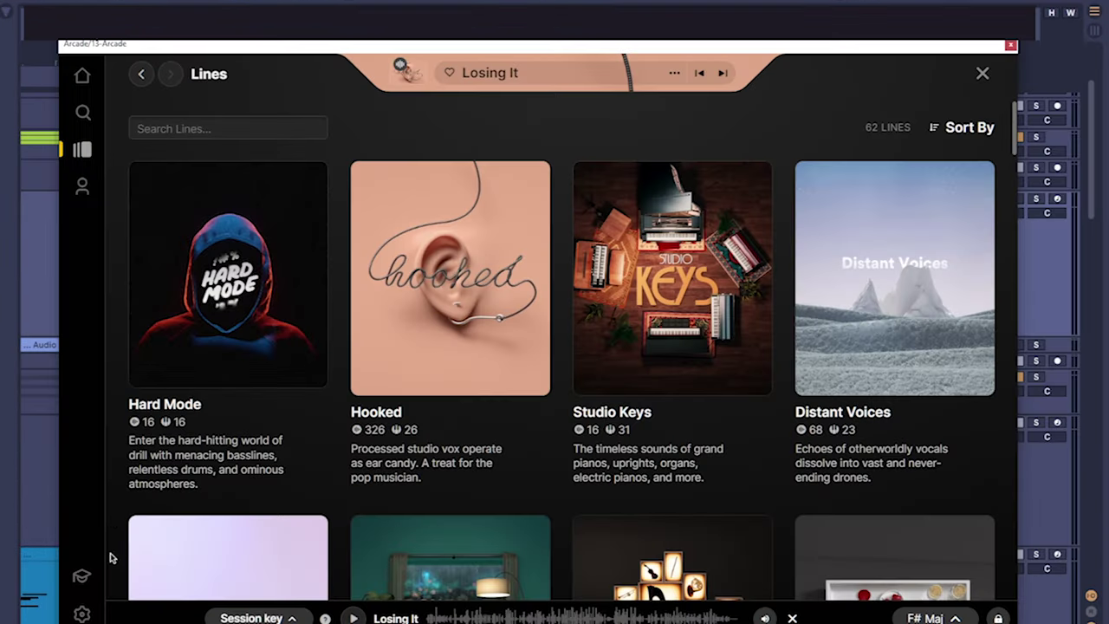
Step: Open the Hooked line in Arcade and browse its samplers
mouse_move(495, 305)
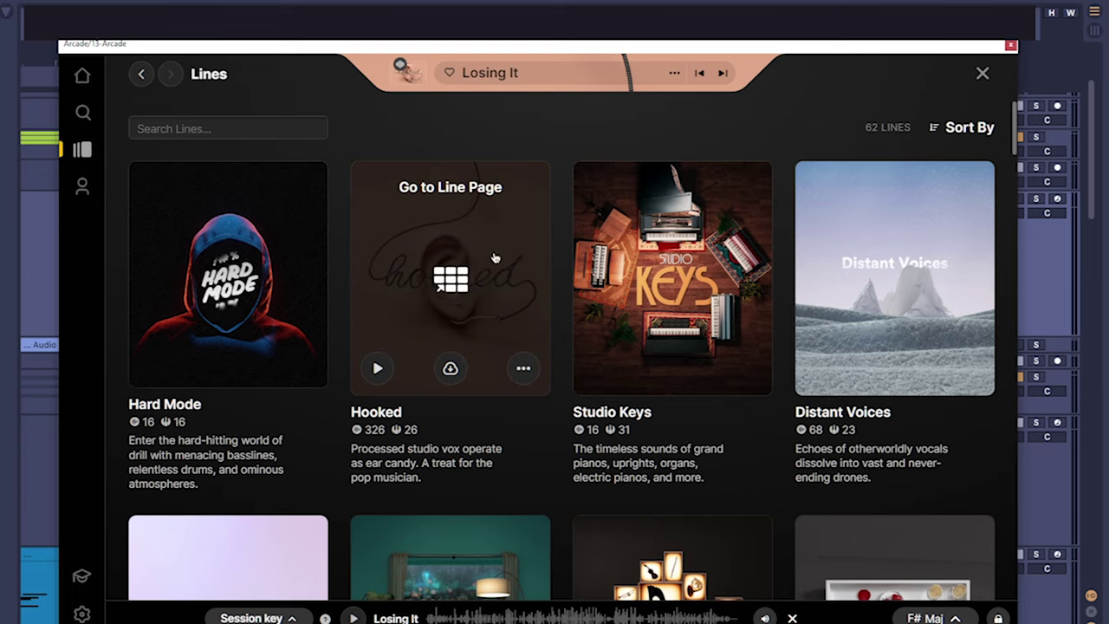
left_click(434, 203)
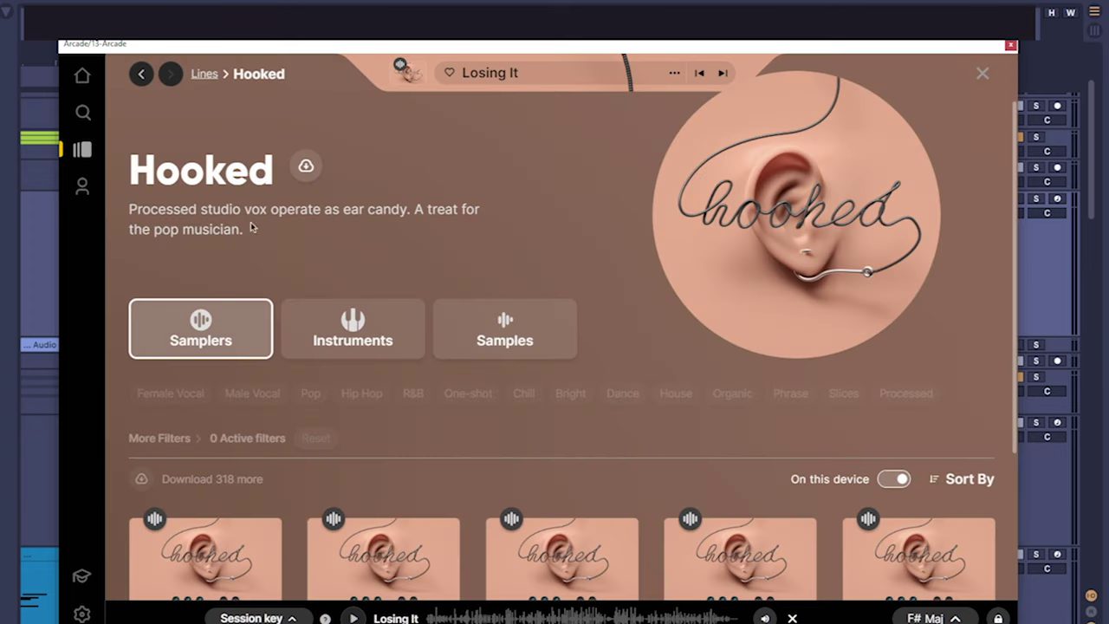
scroll(520, 260, "down", 10)
scroll(571, 268, "down", 6)
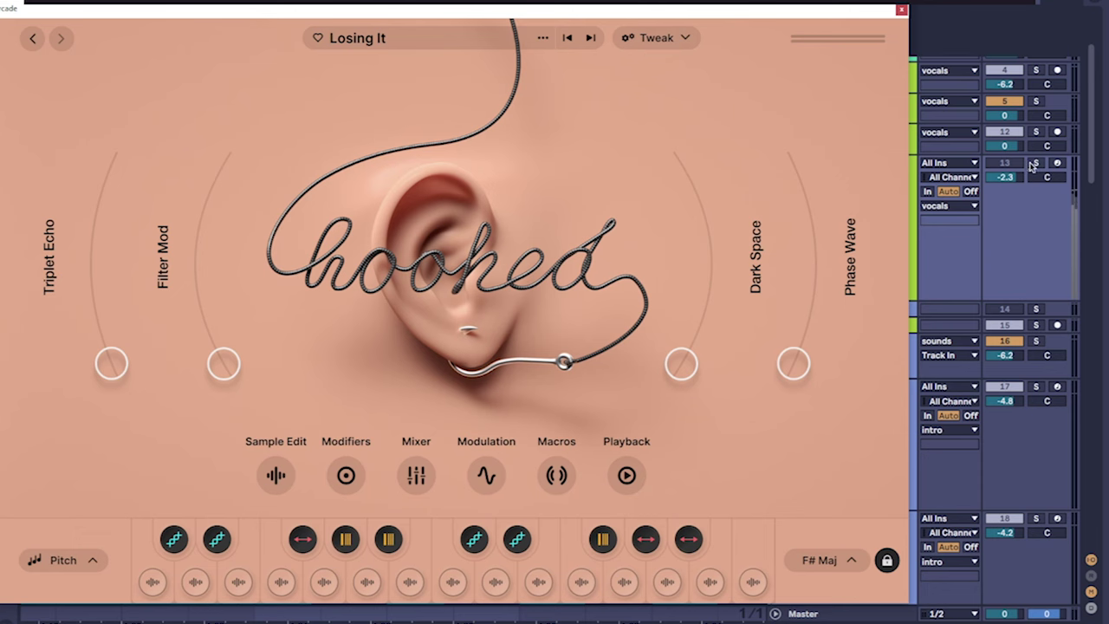
Step: Unsolo the 13 Arcade track and examine its vocal clips with the Losing It sampler during playback
left_click(1033, 164)
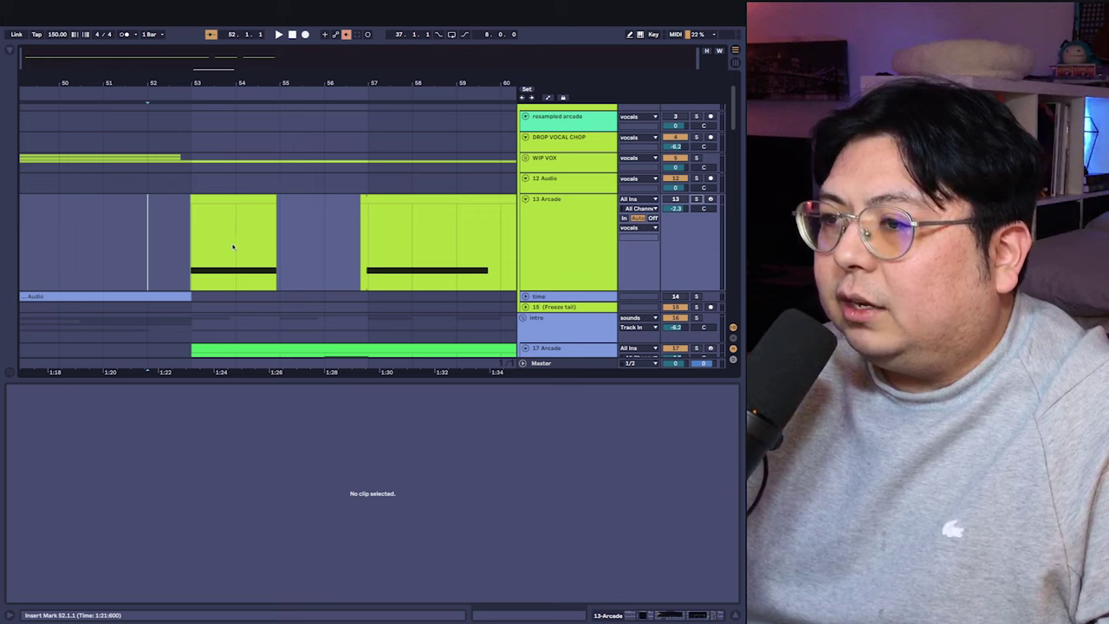
double_click(171, 243)
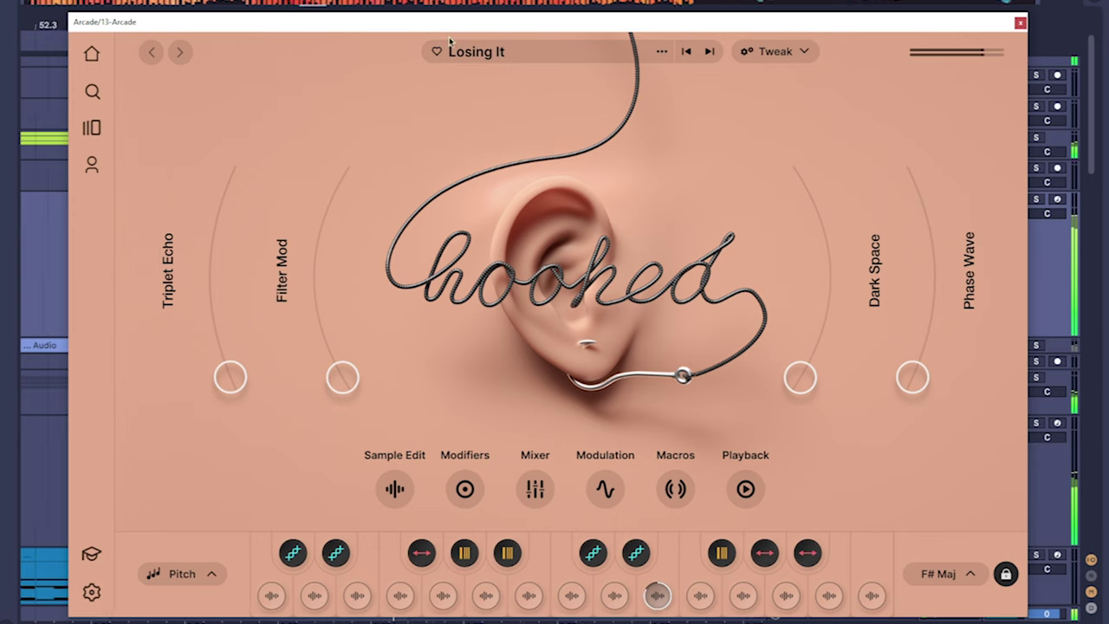
left_click_drag(454, 27, 431, 27)
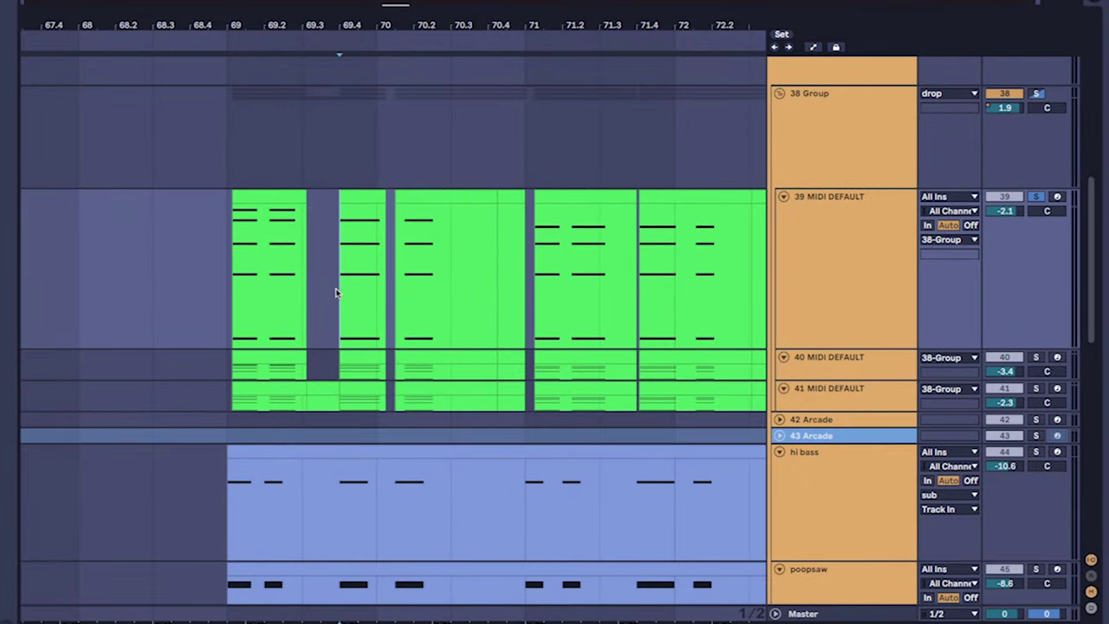
Step: Play the drop's MIDI DEFAULT chord layers and place the insert marker at the drop start on the drums track
key("space")
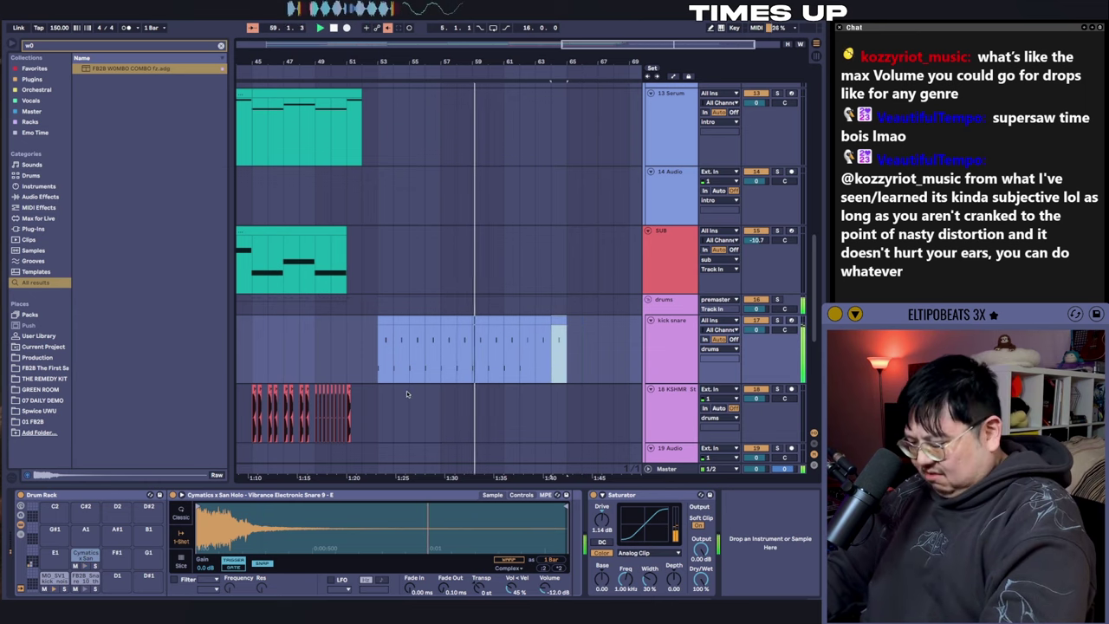
scroll(406, 394, "down", 5)
scroll(406, 347, "left", 3)
left_click(377, 299)
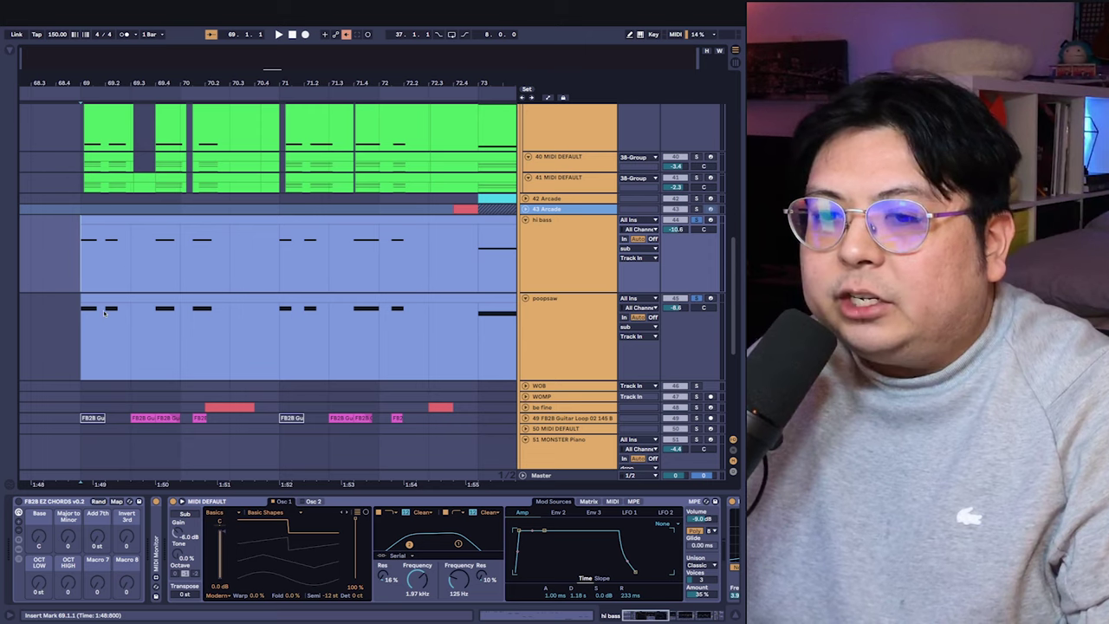
Step: Open the drop's bass clip in the note editor and select its C♭2, B♭1 and E♭1 note rows in turn
scroll(62, 457, "up", 5, "ctrl")
double_click(59, 319)
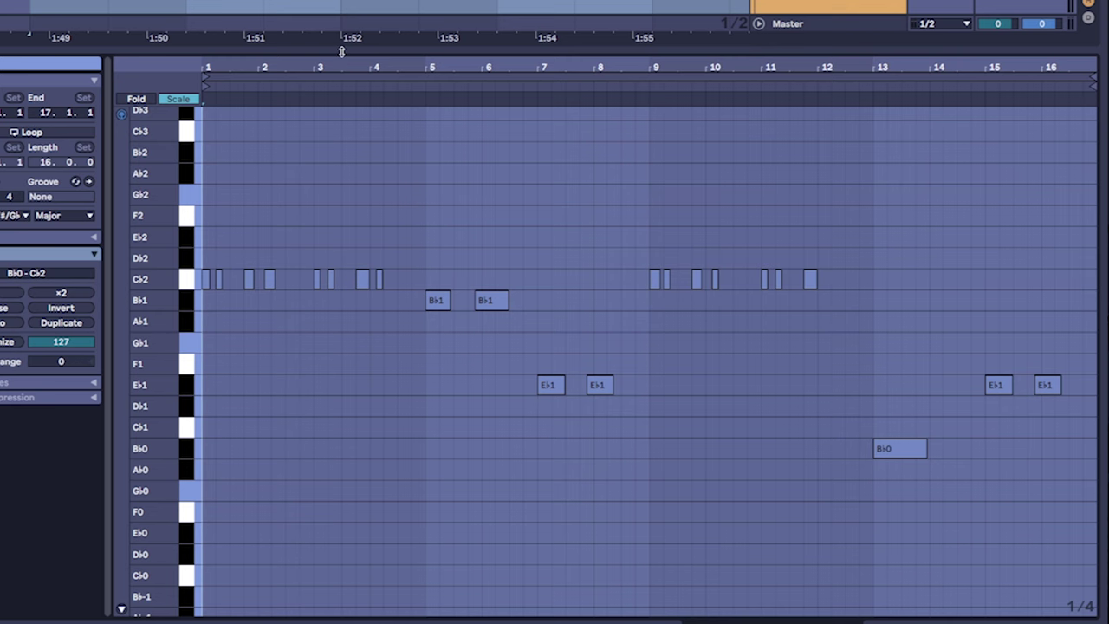
scroll(204, 198, "down", 1)
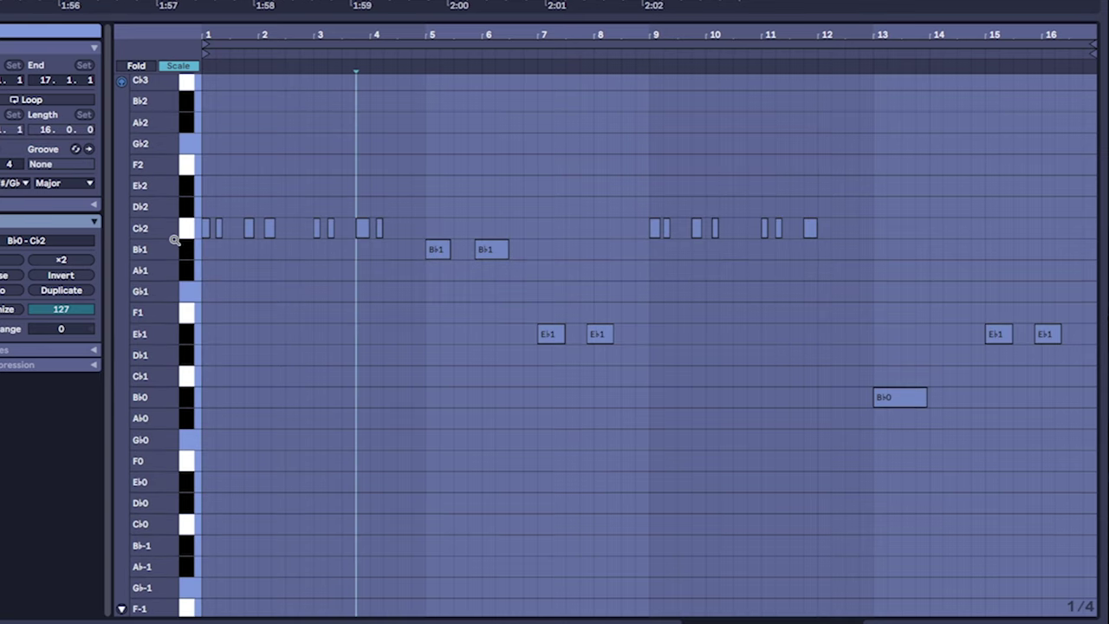
left_click(189, 228)
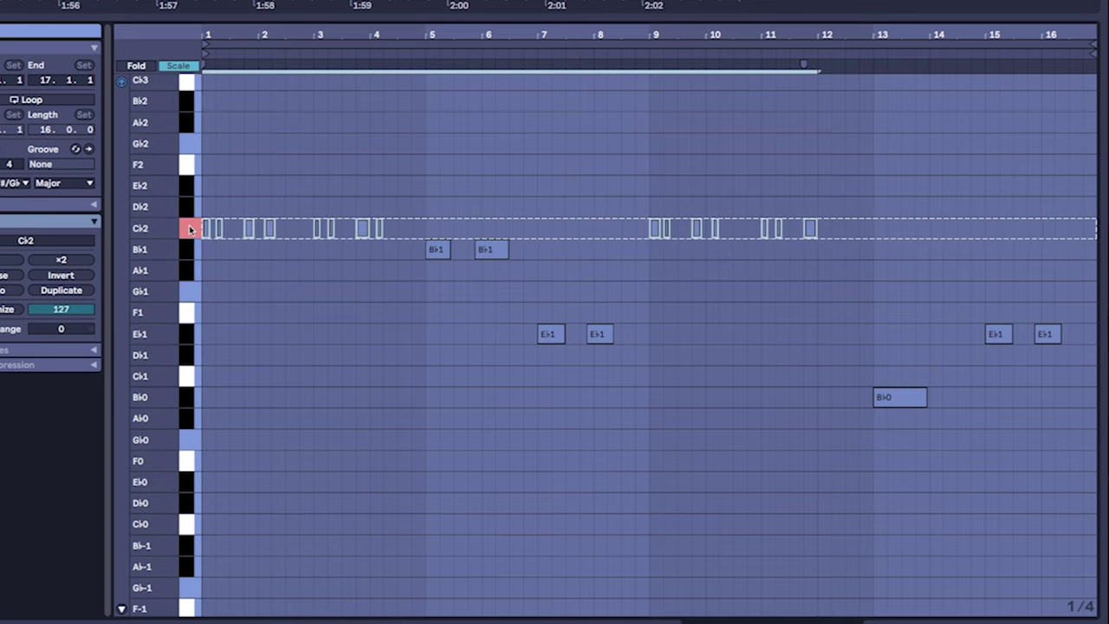
left_click(194, 251)
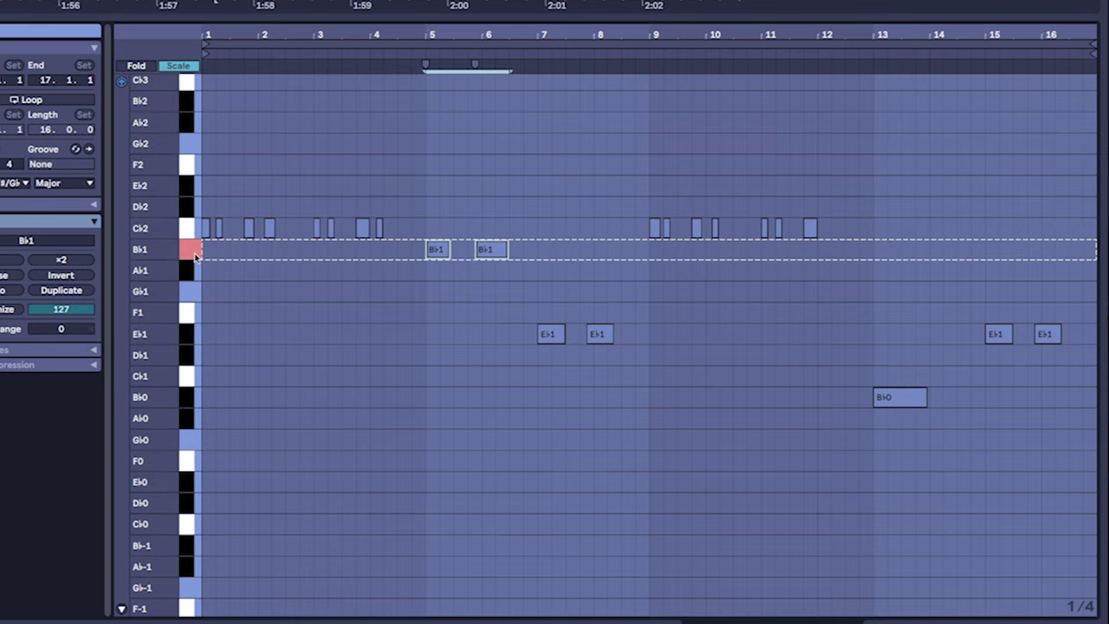
left_click(189, 336)
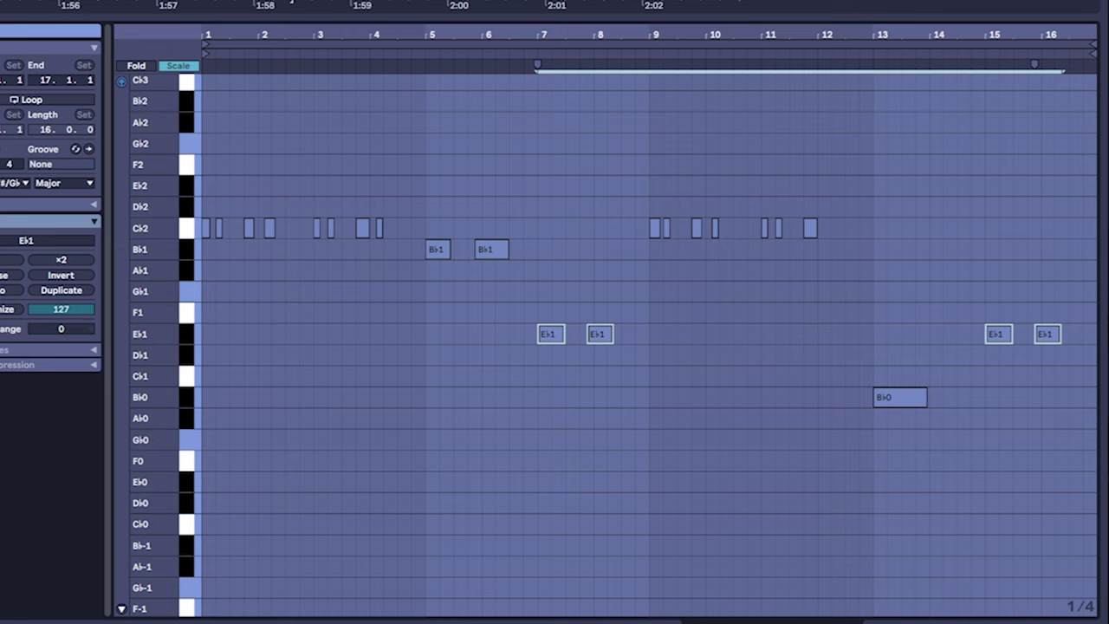
Step: Examine the SUB track's notes from the breakdown through to the drop
scroll(198, 185, "left", 5)
scroll(87, 166, "up", 3)
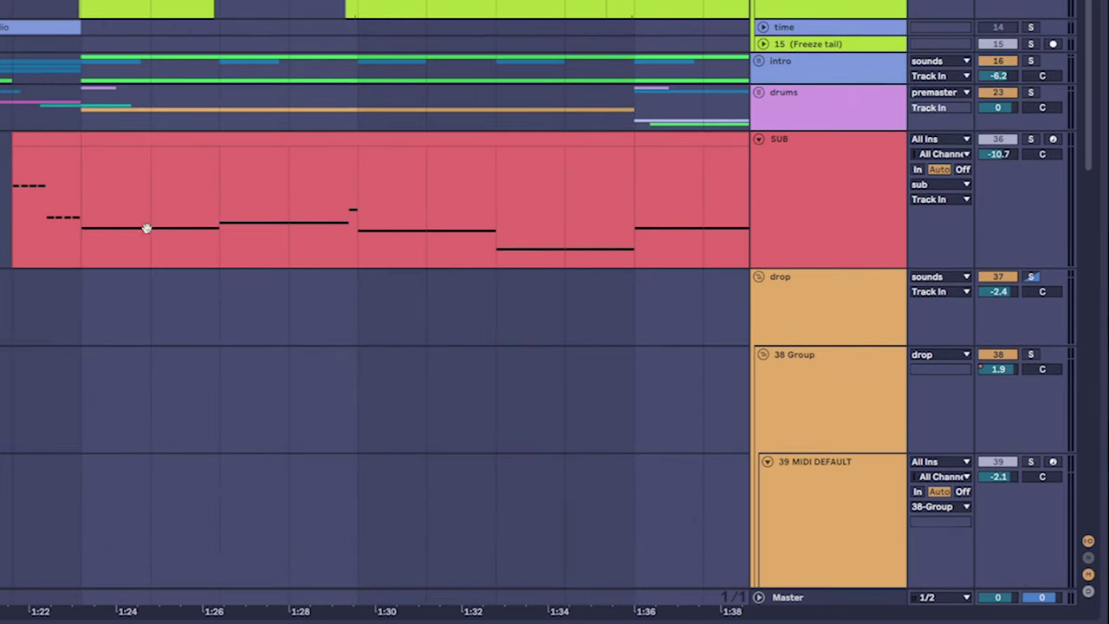
left_click_drag(144, 228, 520, 252)
scroll(208, 196, "down", 3)
scroll(128, 181, "down", 3)
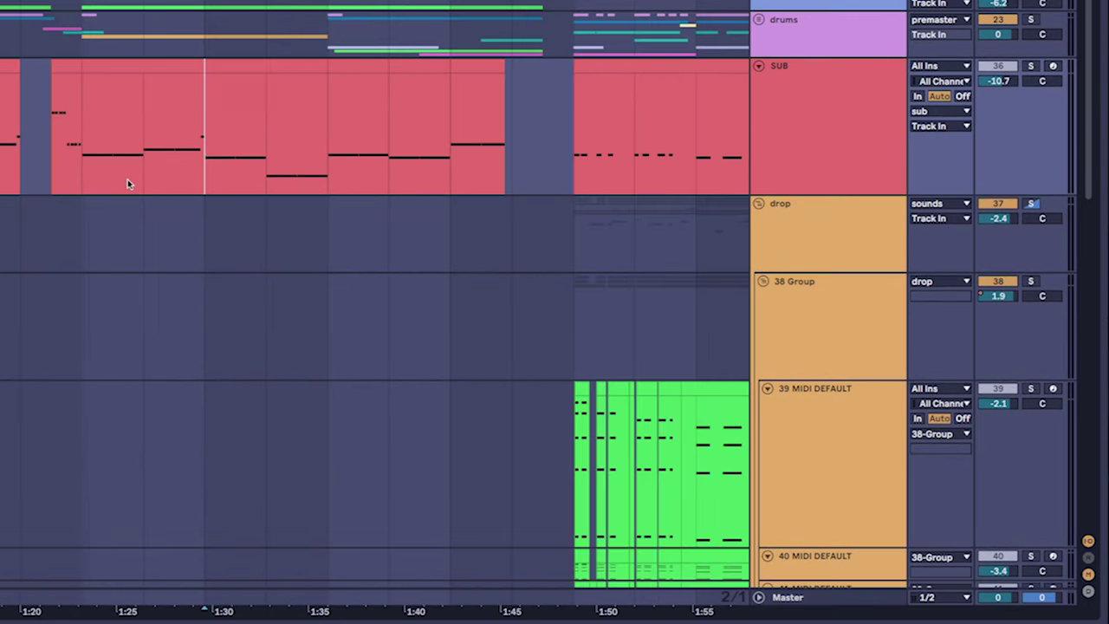
Step: Open the SUB clip in the note editor and select its C♭1, D♭1, B♭0 and E♭0 note rows in turn
left_click_drag(128, 181, 549, 168)
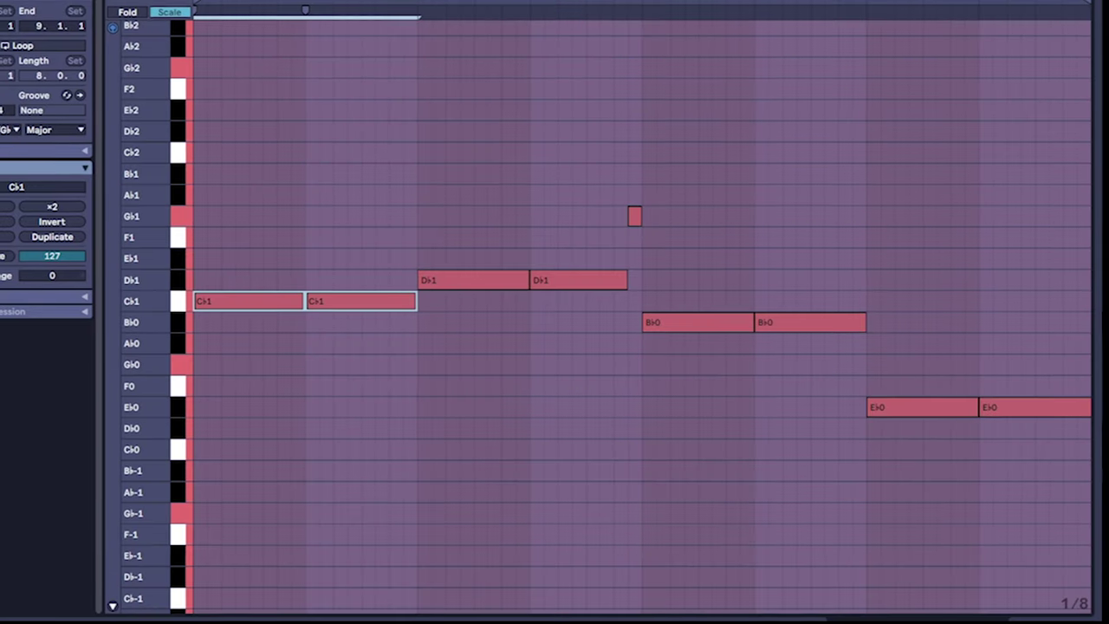
left_click(177, 301)
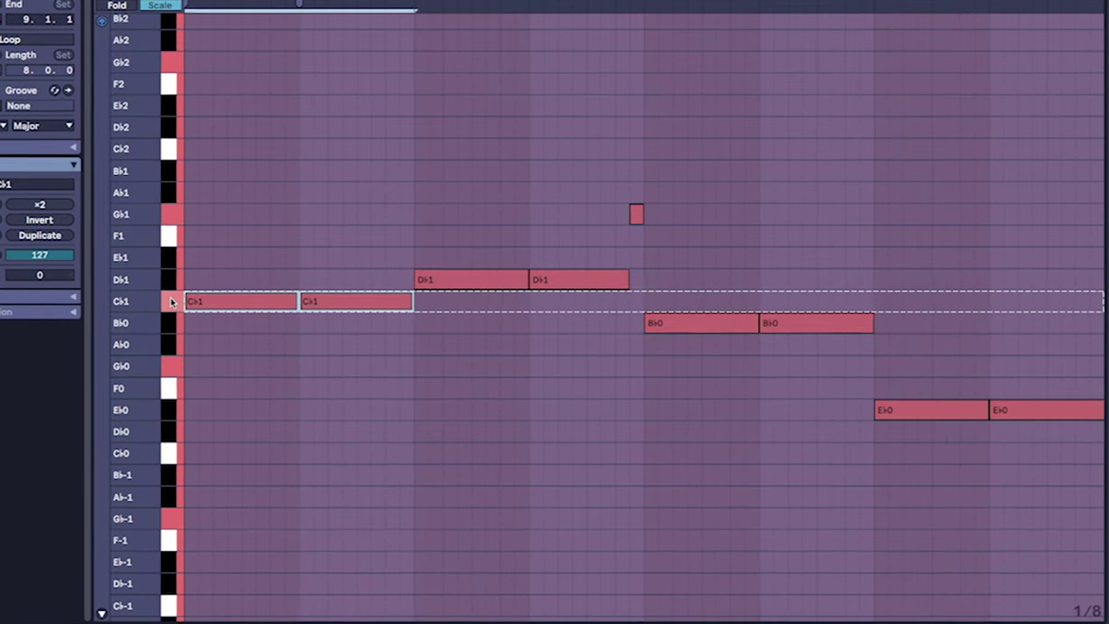
left_click(172, 279)
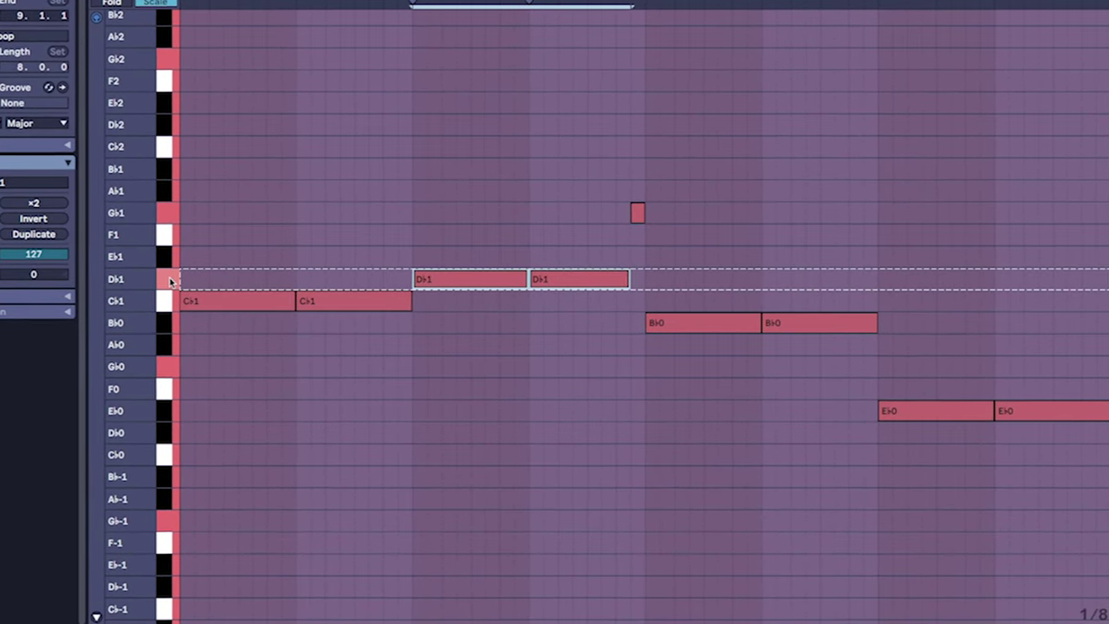
left_click(164, 322)
left_click(156, 417)
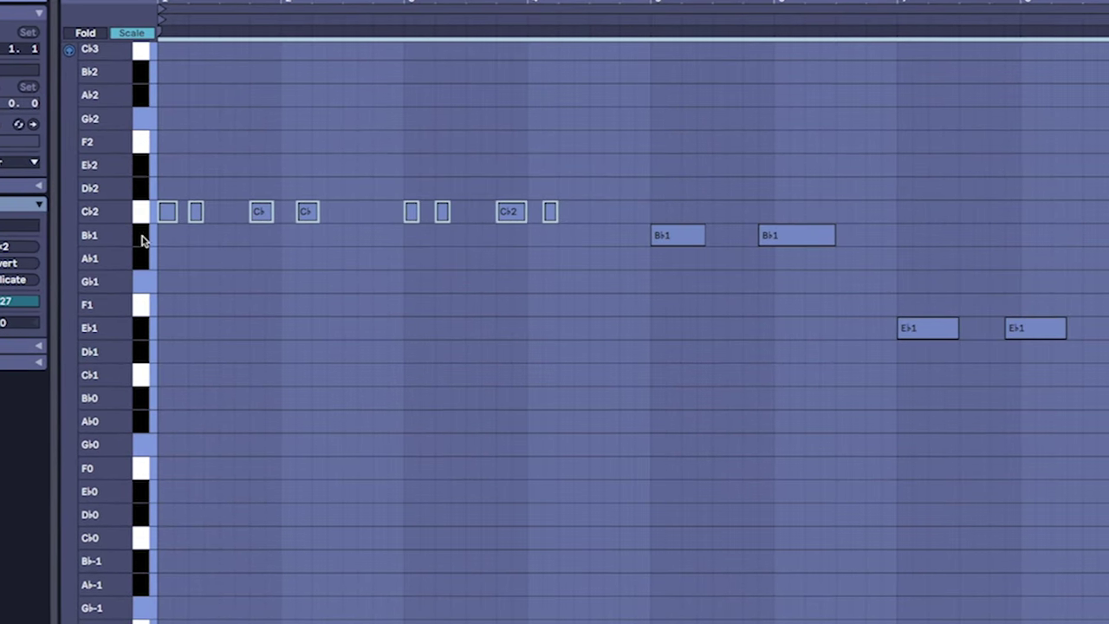
Step: Select the B♭1 and E♭1 note rows of the drop's bass clip, followed by its whole phrase from bar 1 to 8
left_click(139, 241)
left_click(141, 326)
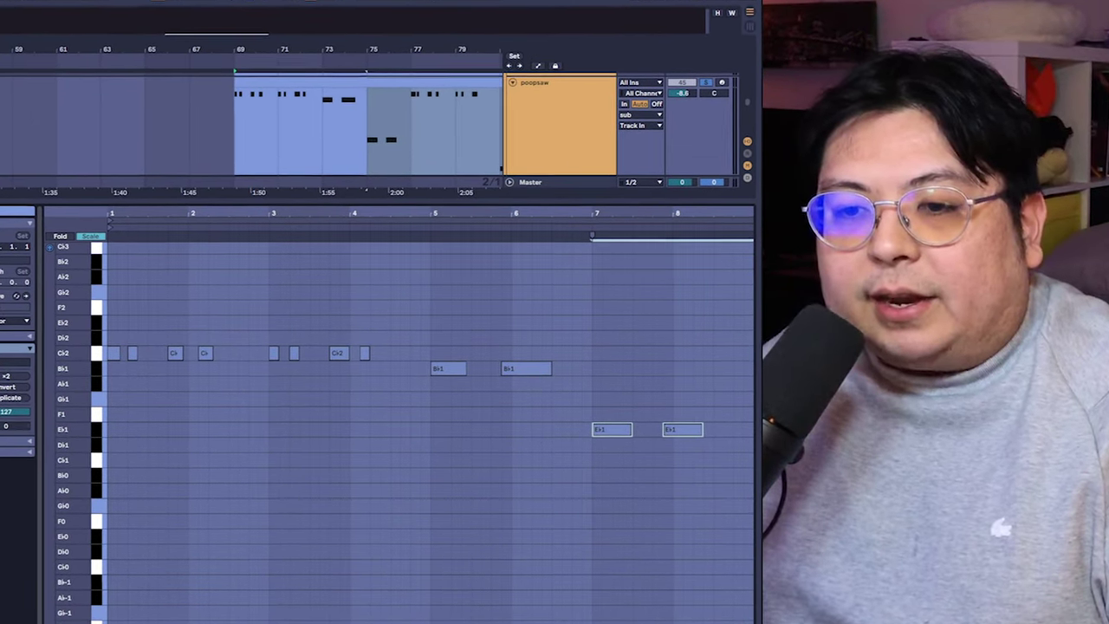
scroll(123, 265, "down", 2)
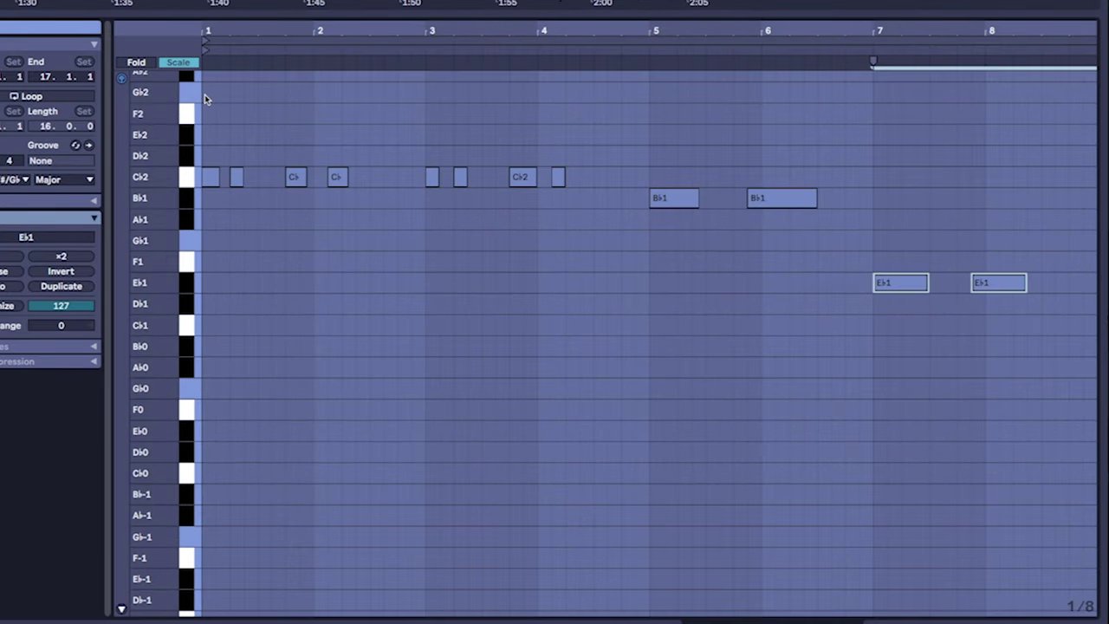
left_click_drag(206, 86, 1024, 389)
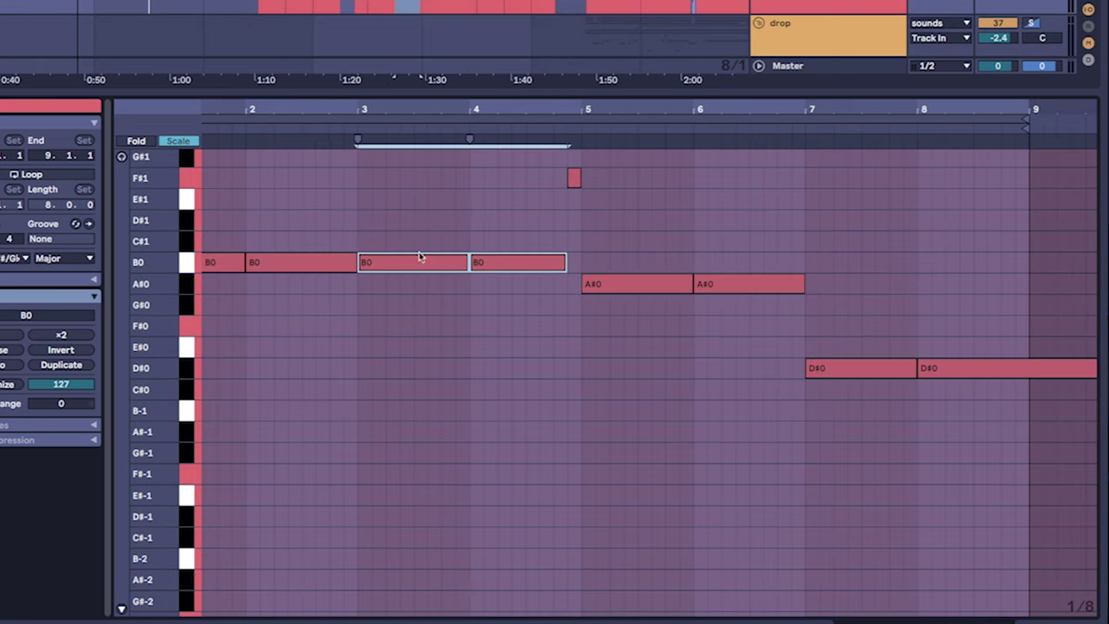
Step: Clear the note selection in the SUB clip and select bars 69 to 77 of the poopsaw clip for playback
left_click(419, 257)
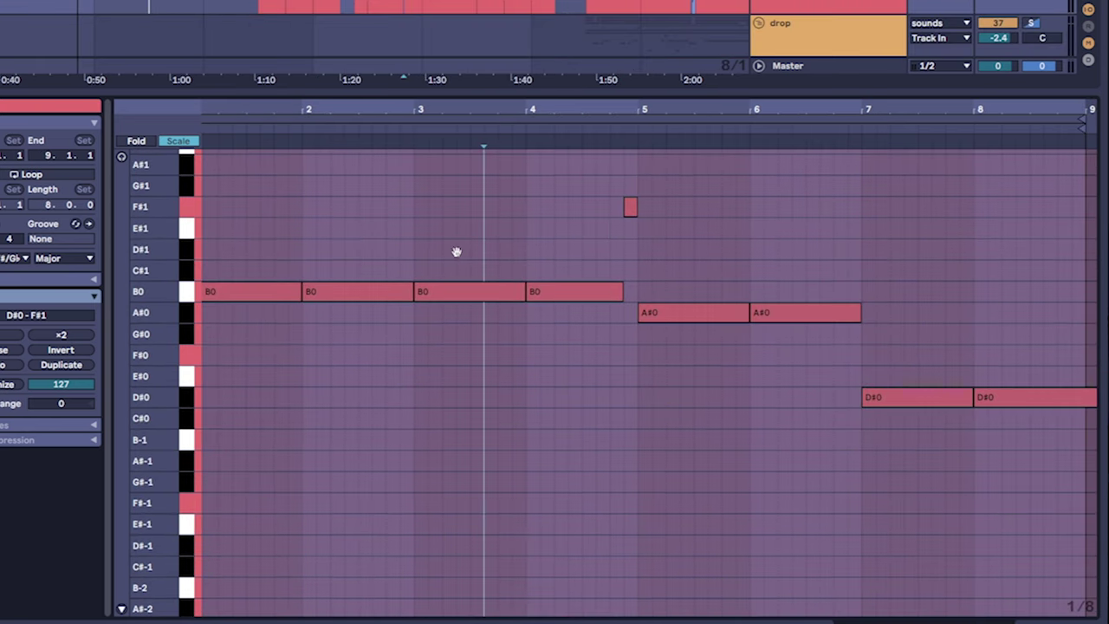
left_click(448, 209)
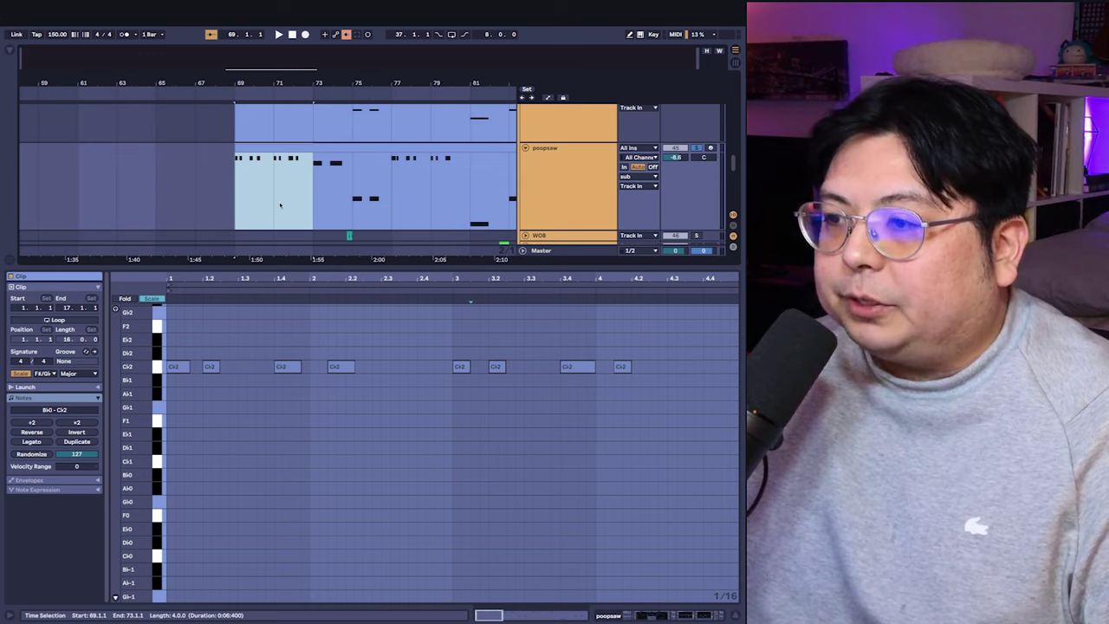
left_click_drag(211, 189, 368, 189)
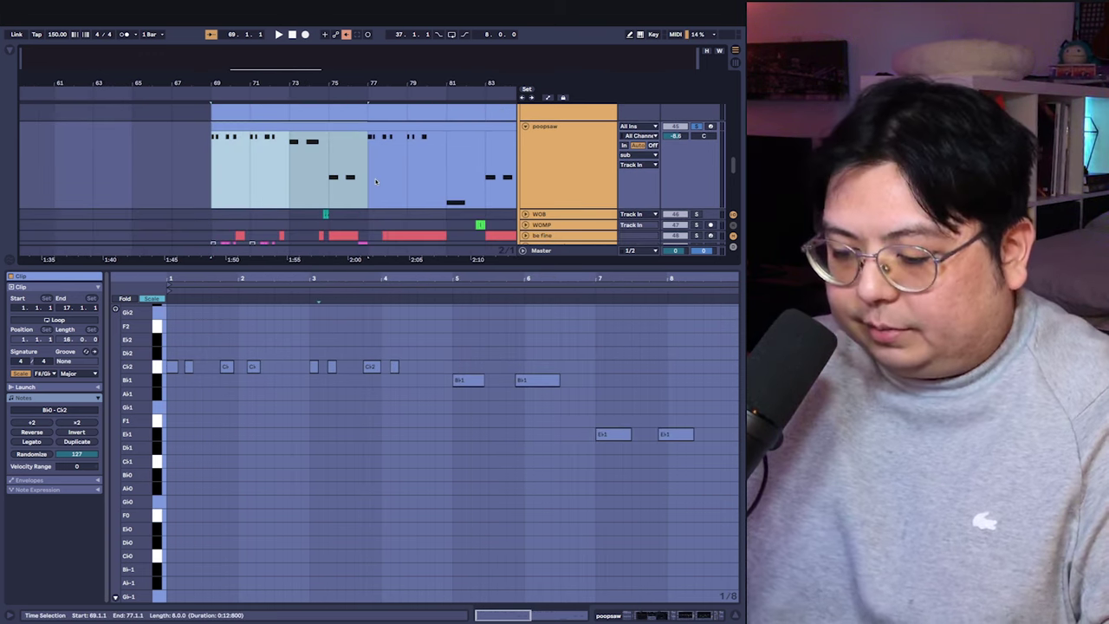
key("space")
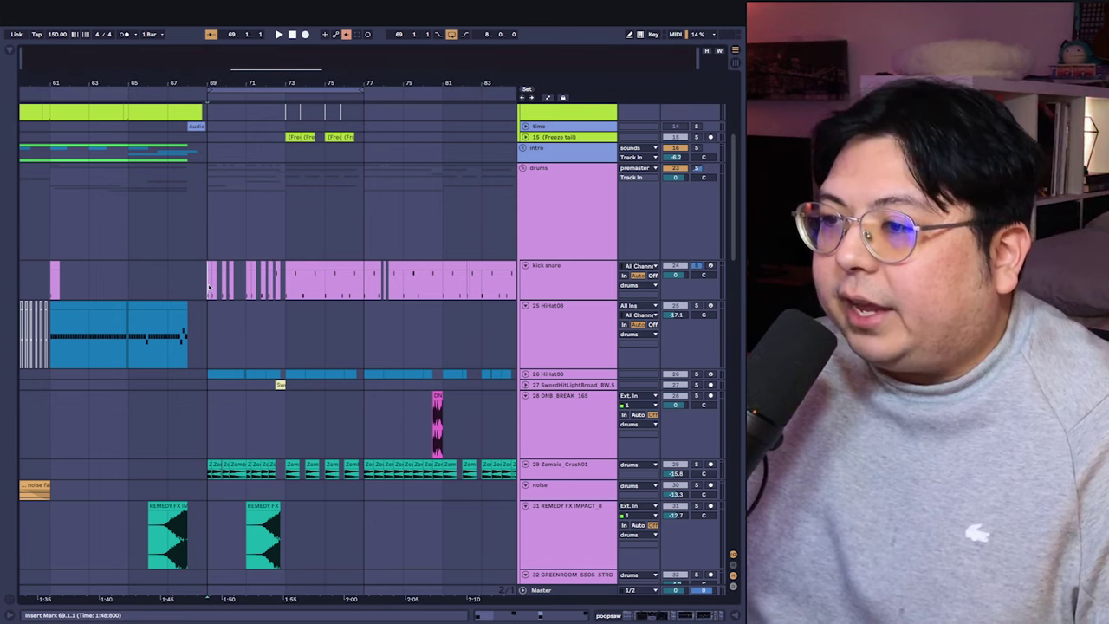
Step: Play the kick snare track from the drop start at bar 69 and stop before bar 73
scroll(303, 318, "up", 3)
key("space")
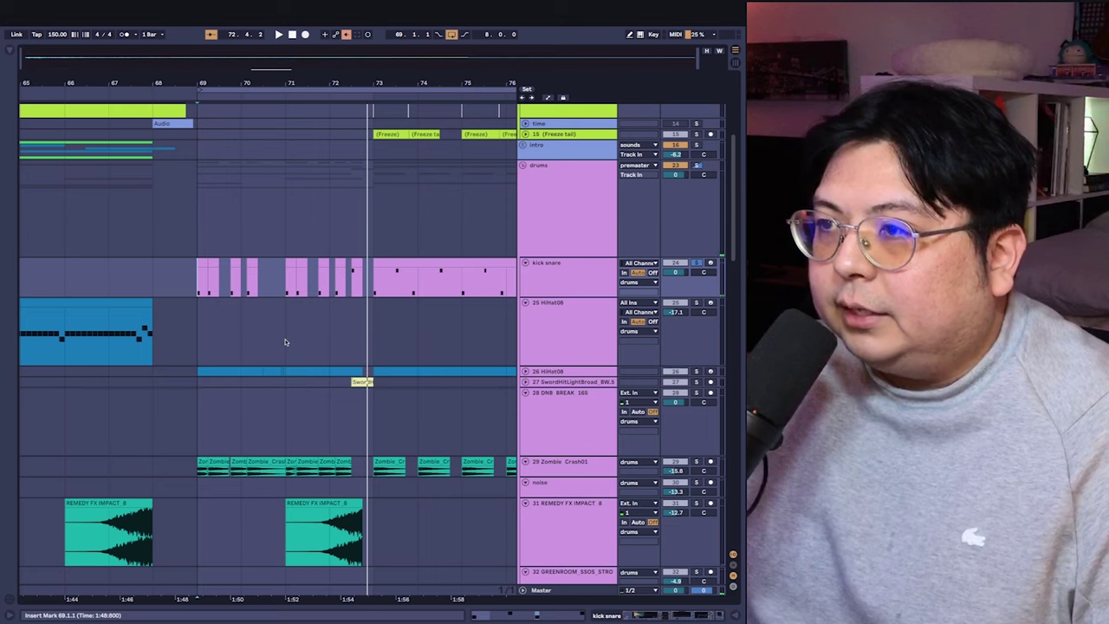
key("space")
scroll(285, 341, "up", 3)
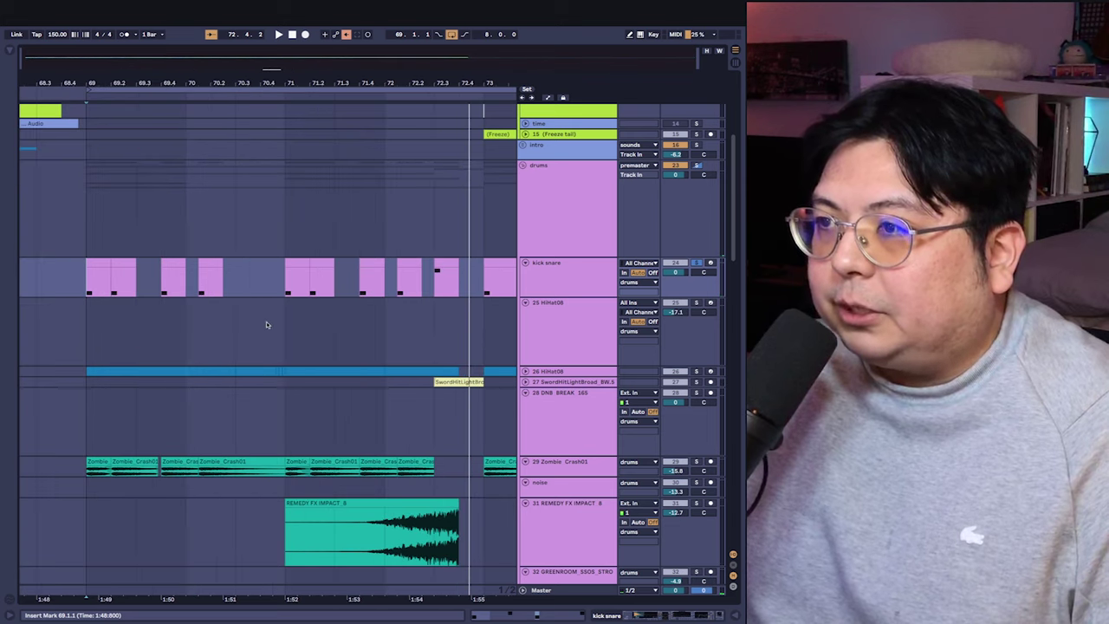
Step: Examine the kick snare pattern from bar 72 through bar 74, selecting its snare hits one after another
left_click(446, 278)
left_click(439, 291)
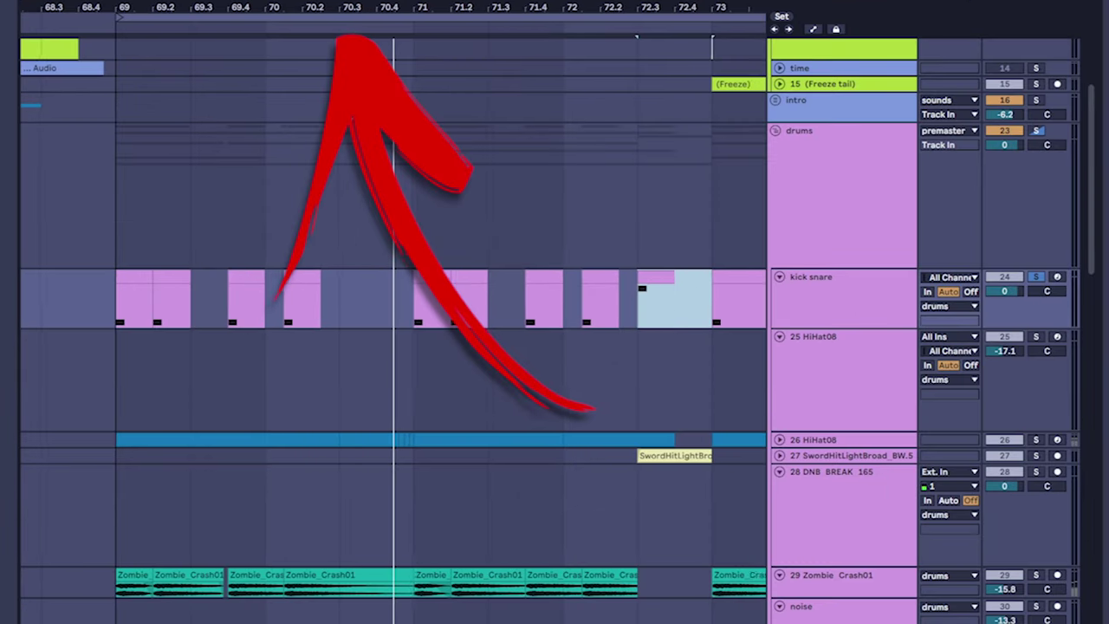
left_click(384, 25)
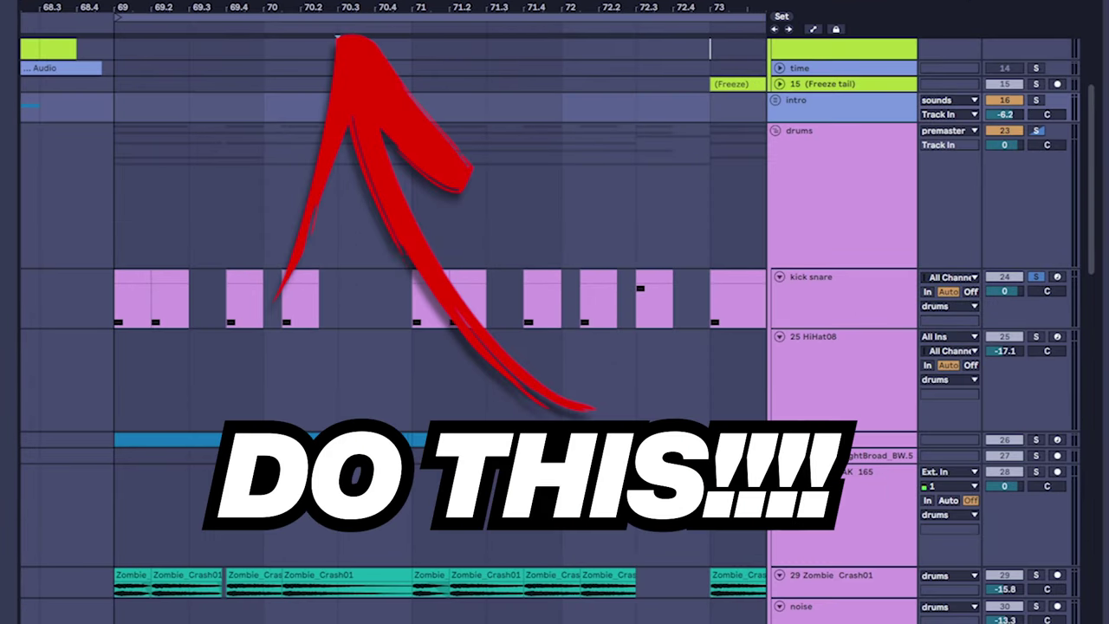
left_click(661, 290)
scroll(519, 295, "right", 5)
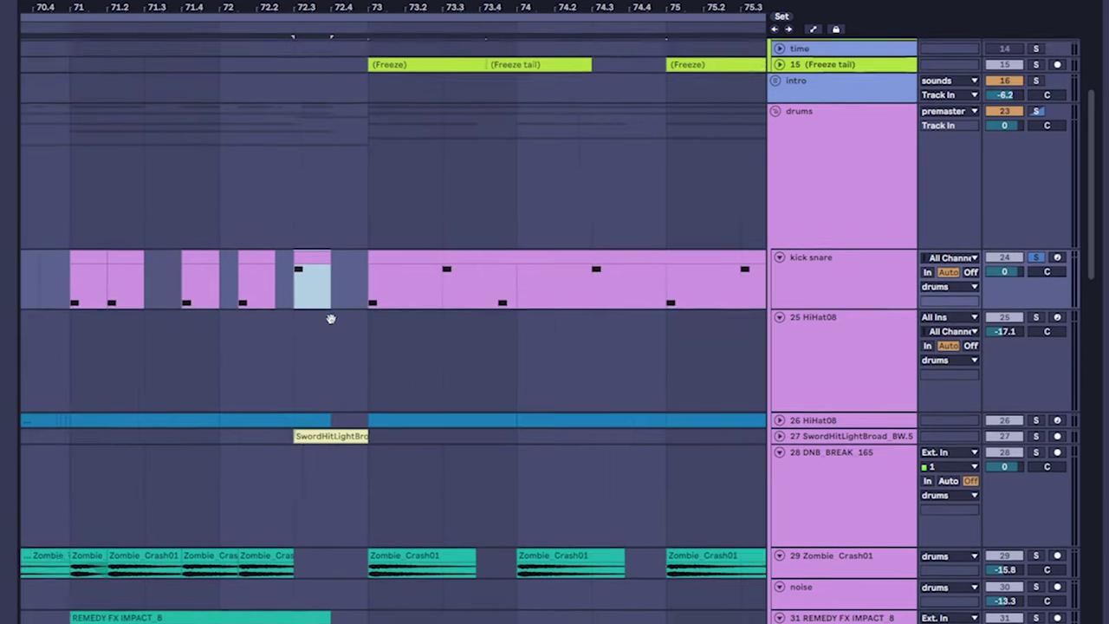
scroll(418, 299, "right", 3)
left_click(445, 294)
scroll(346, 286, "right", 5)
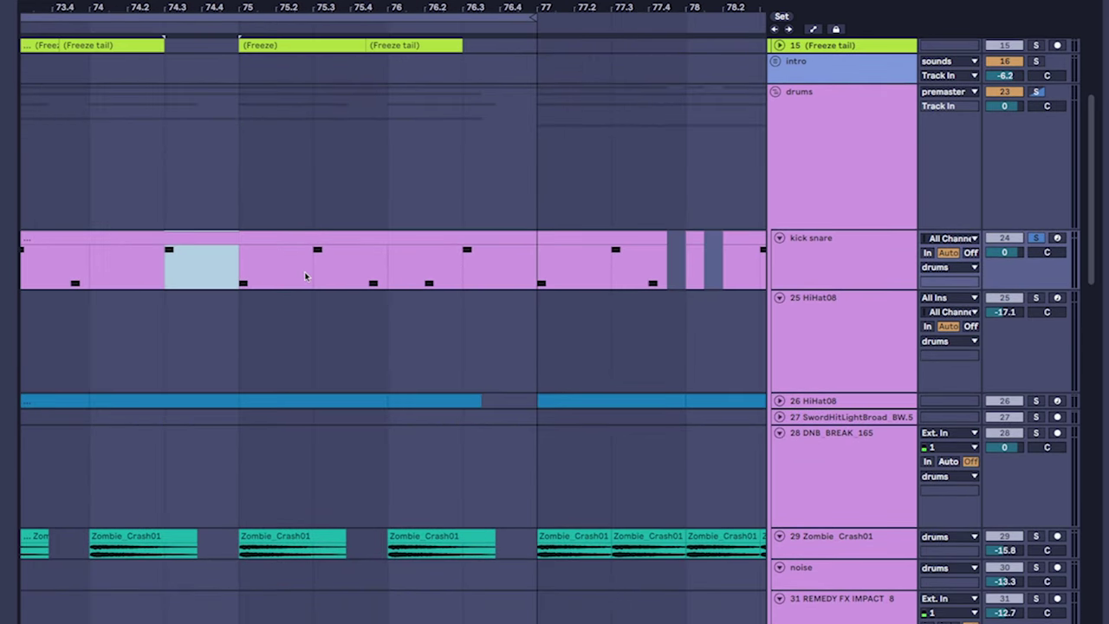
Step: Play the kick snare pattern from bar 73 and select its section from bar 73 to bar 77
key("space")
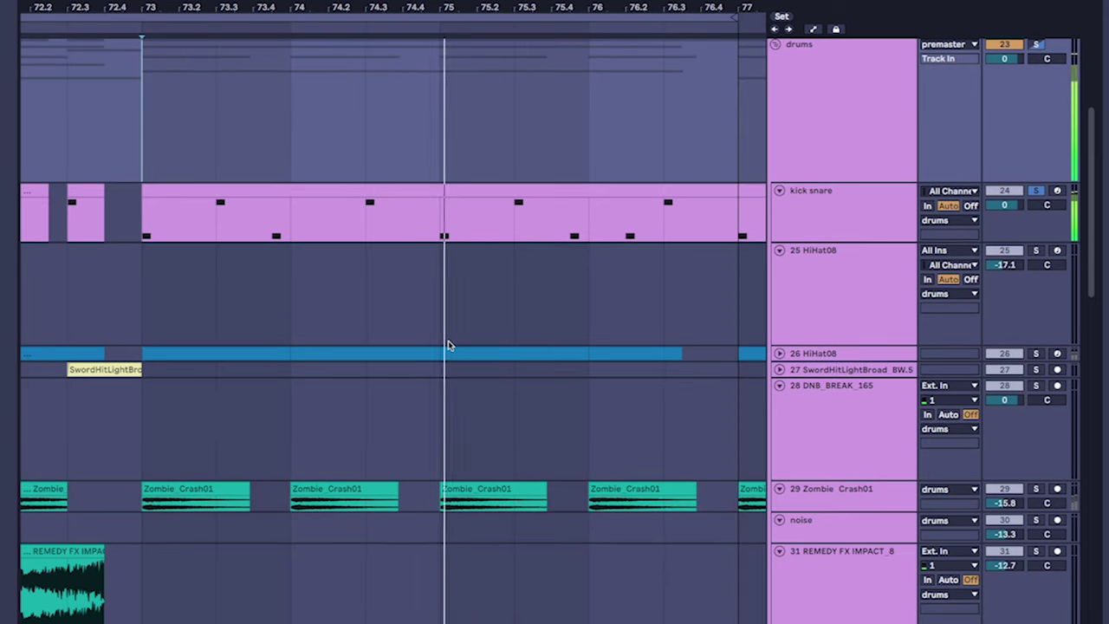
scroll(433, 325, "down", 1)
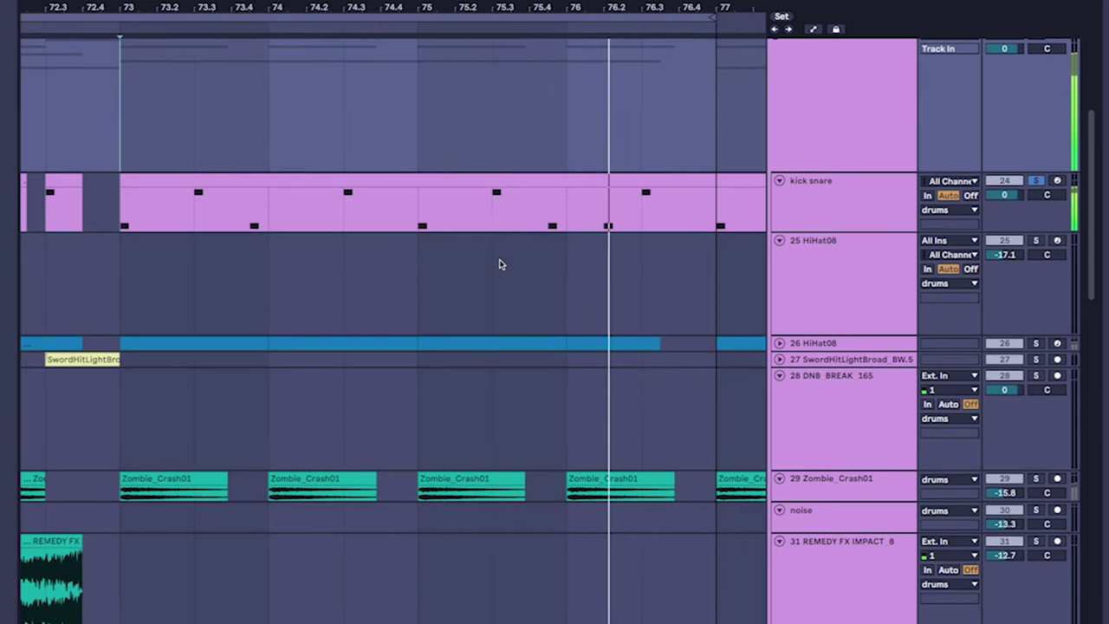
key("space")
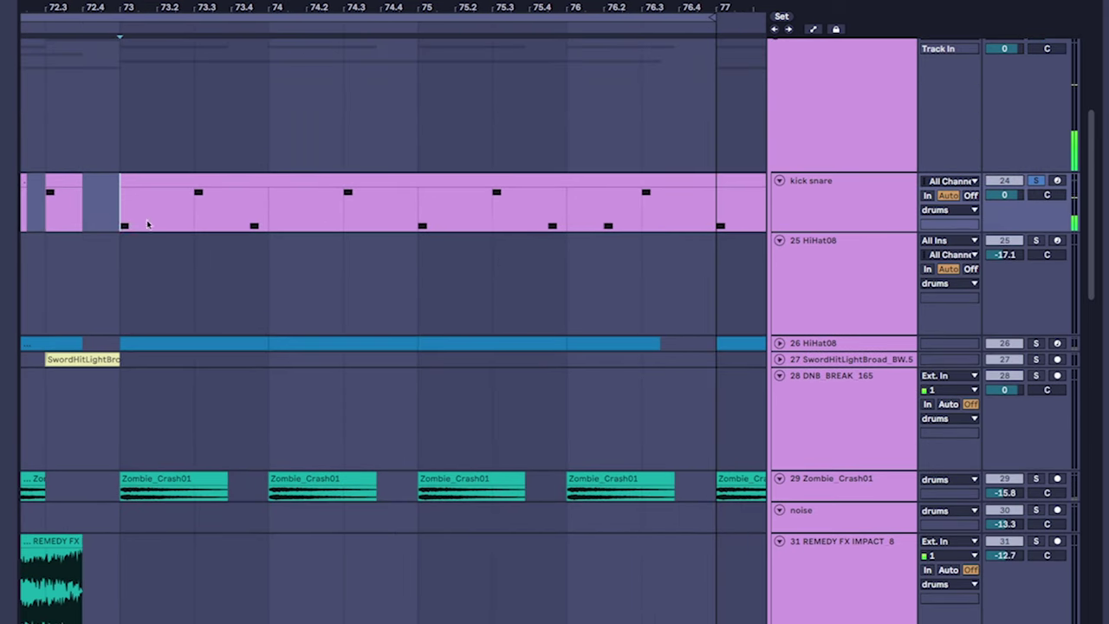
left_click_drag(147, 224, 752, 223)
scroll(285, 256, "up", 1)
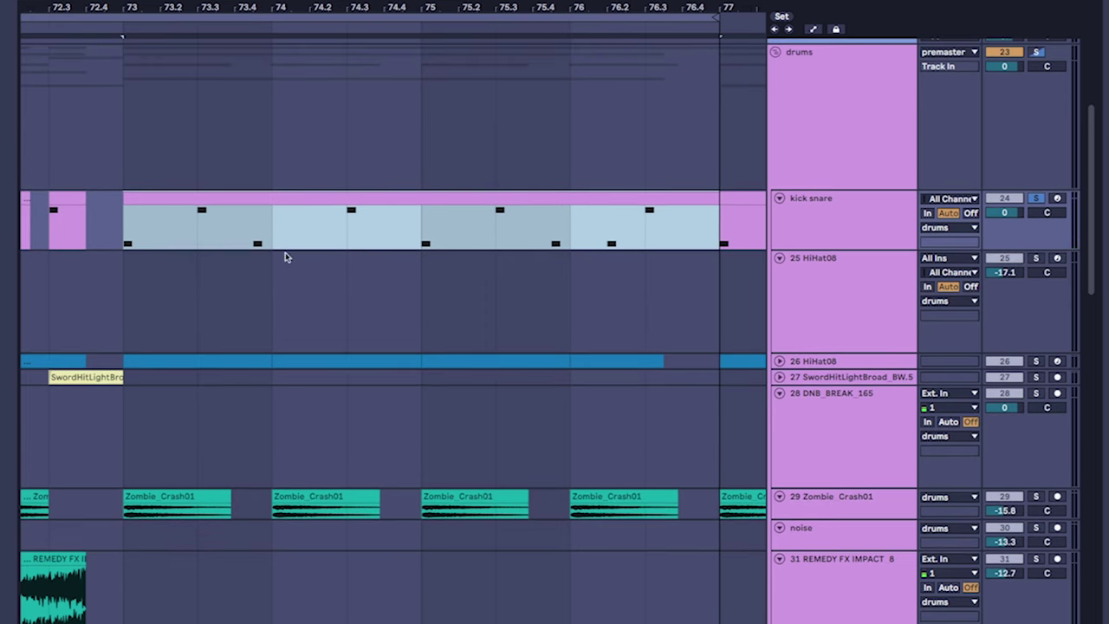
key("space")
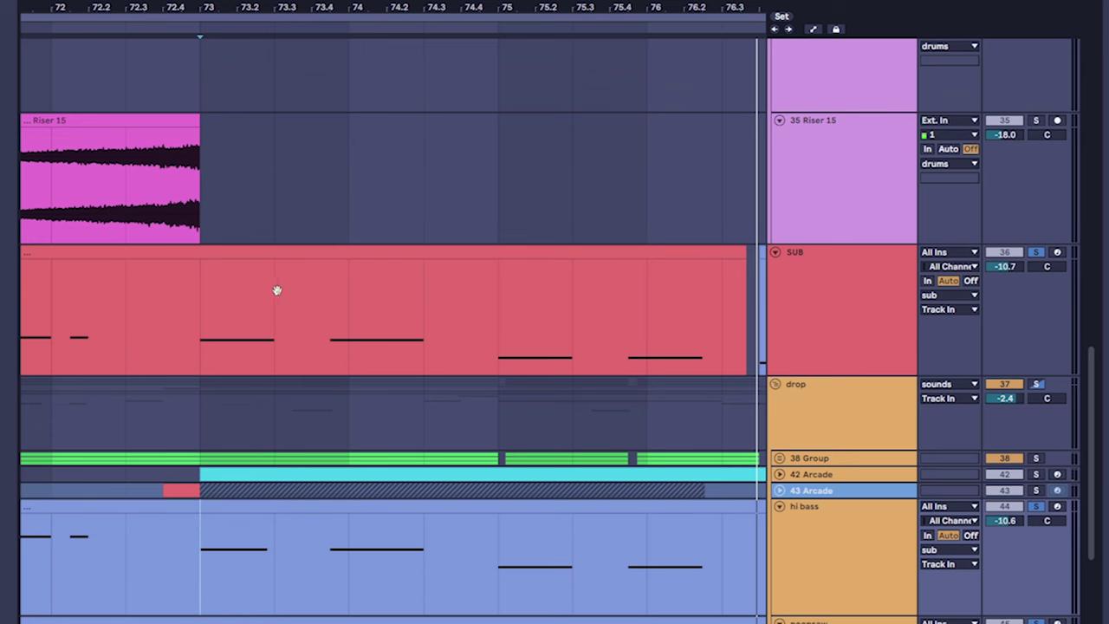
Step: Examine the drop's drum and bass tracks around bar 73, playing the soloed SUB, hi bass and poopsaw parts together
scroll(277, 290, "down", 3)
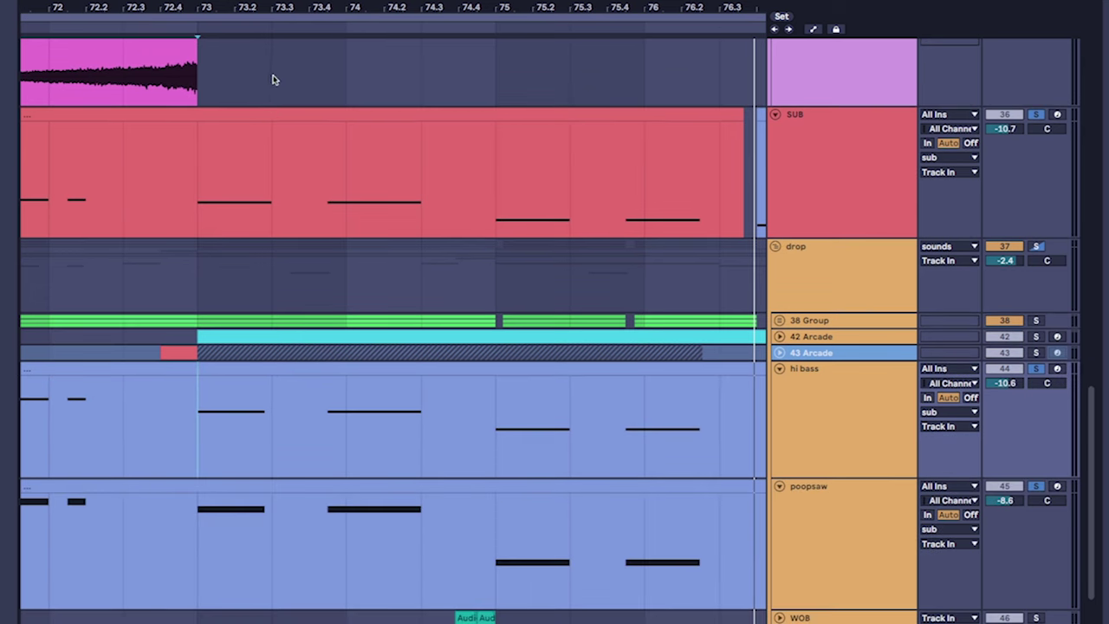
left_click_drag(273, 77, 347, 520)
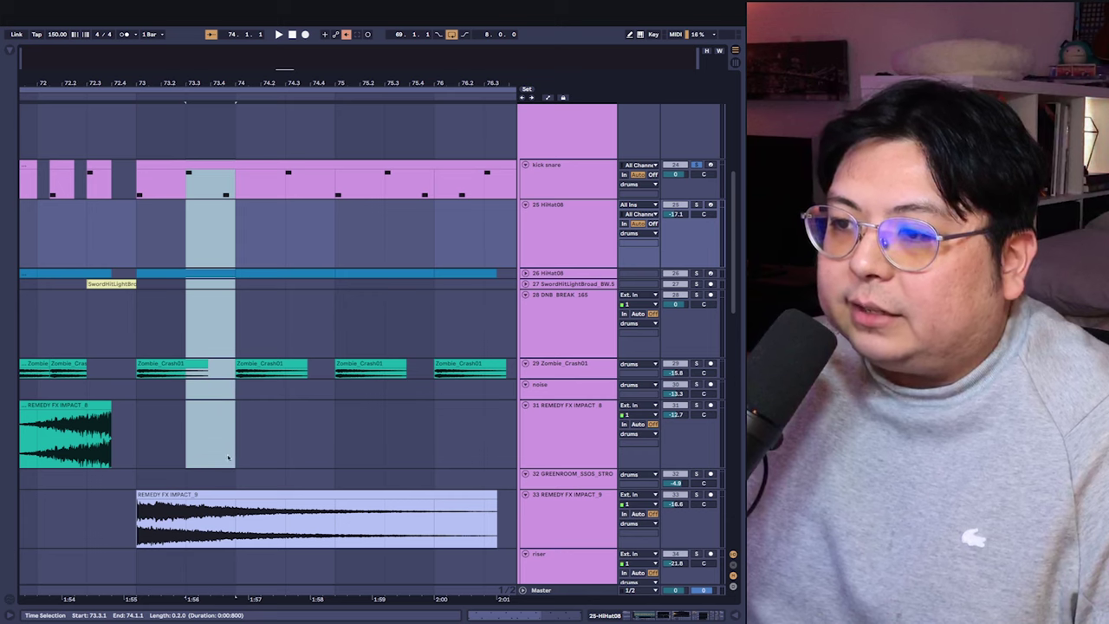
left_click_drag(211, 472, 210, 516)
scroll(231, 373, "down", 10)
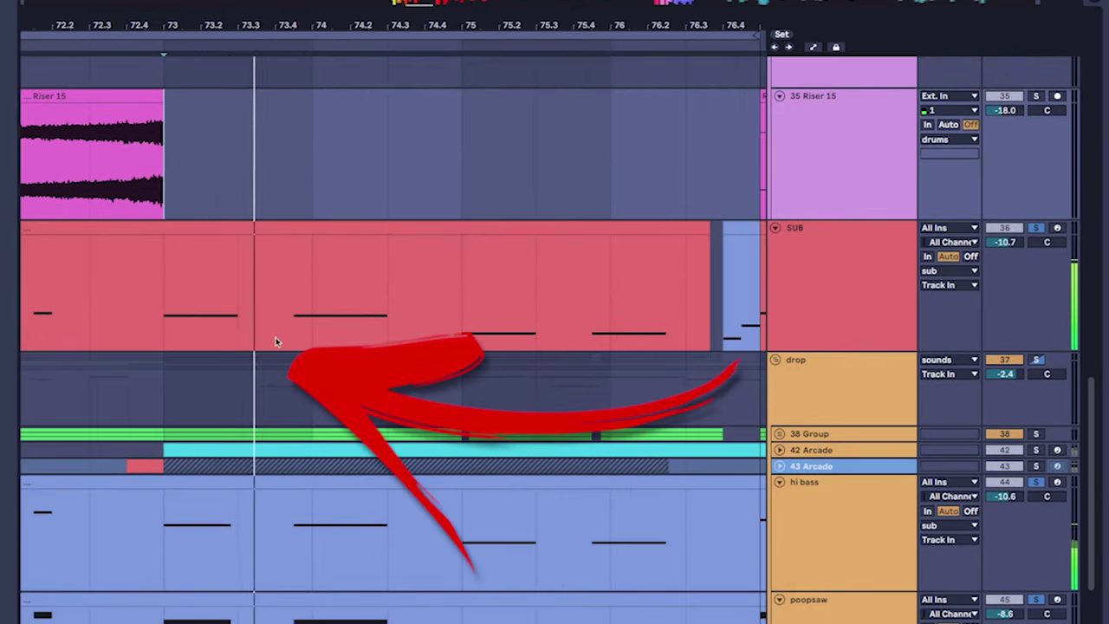
scroll(276, 342, "down", 3)
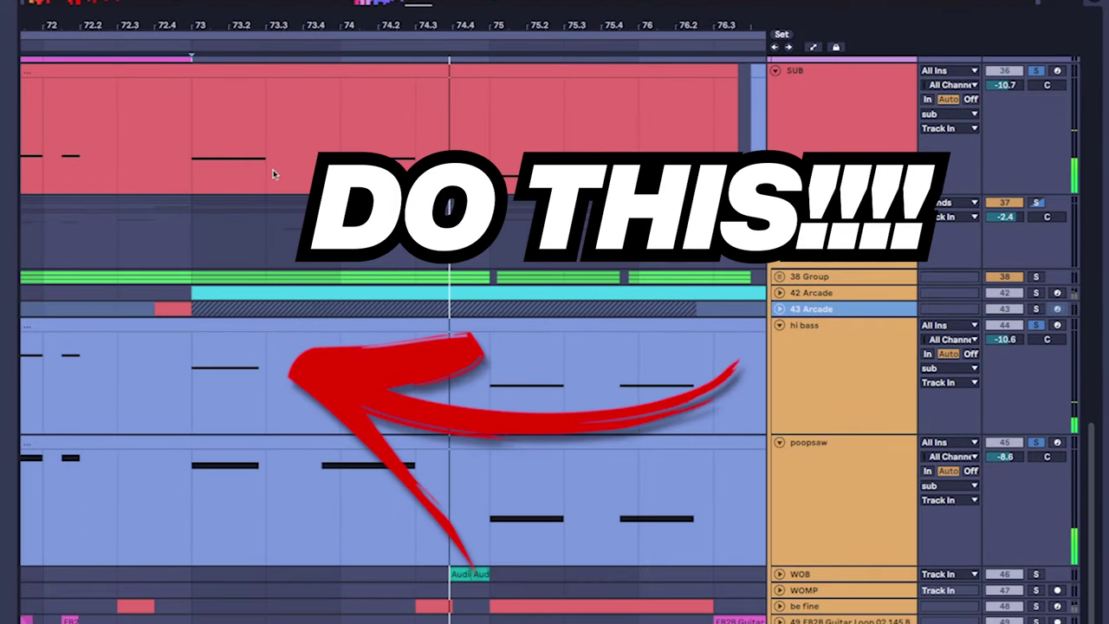
key("space")
Step: Mark the bass layers from SUB down to poopsaw and select bars 73 to 75 of the hi bass and poopsaw clips
left_click(273, 173)
left_click(321, 538, "shift")
left_click(251, 158)
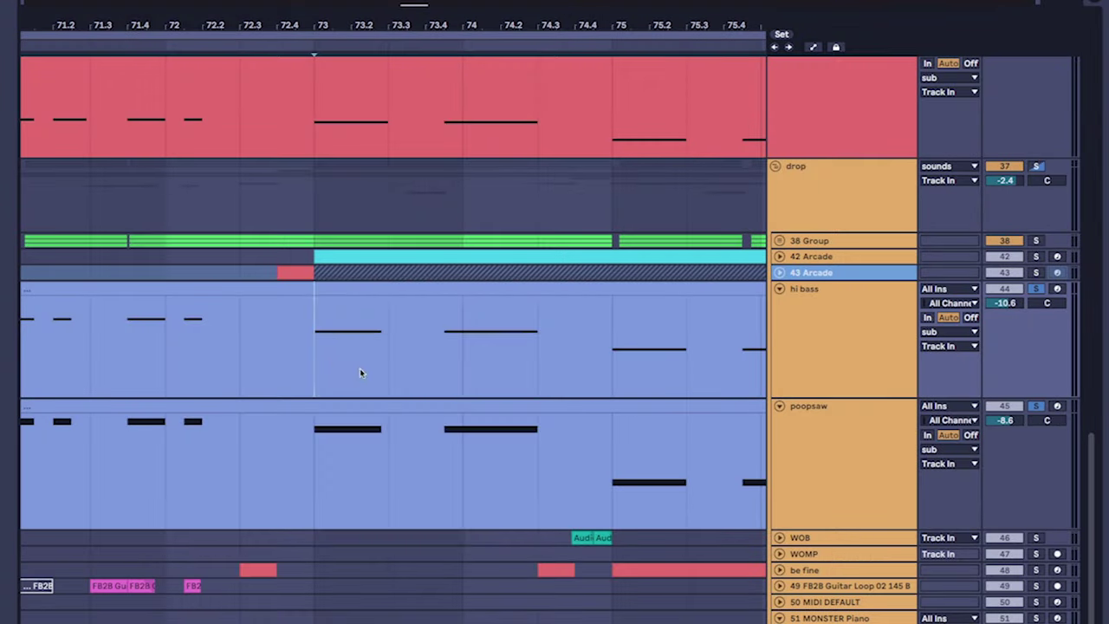
left_click_drag(361, 374, 602, 486)
scroll(602, 485, "down", 1)
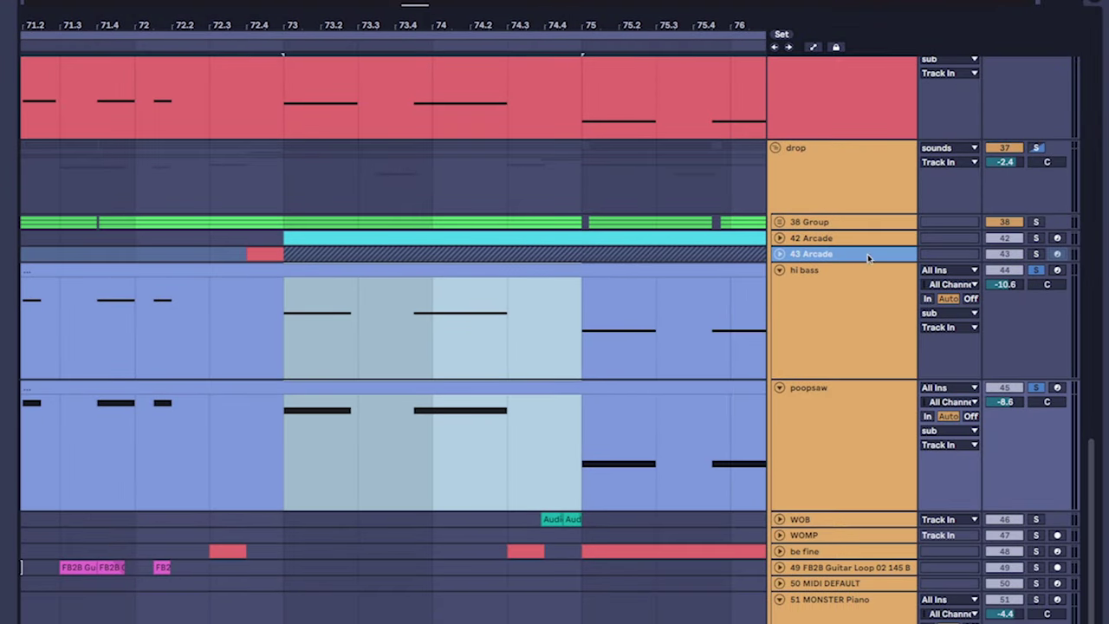
Step: Show the 38 Group's chord devices and single out the first B♭0 root note in its MIDI DEFAULT clip
left_click(812, 224)
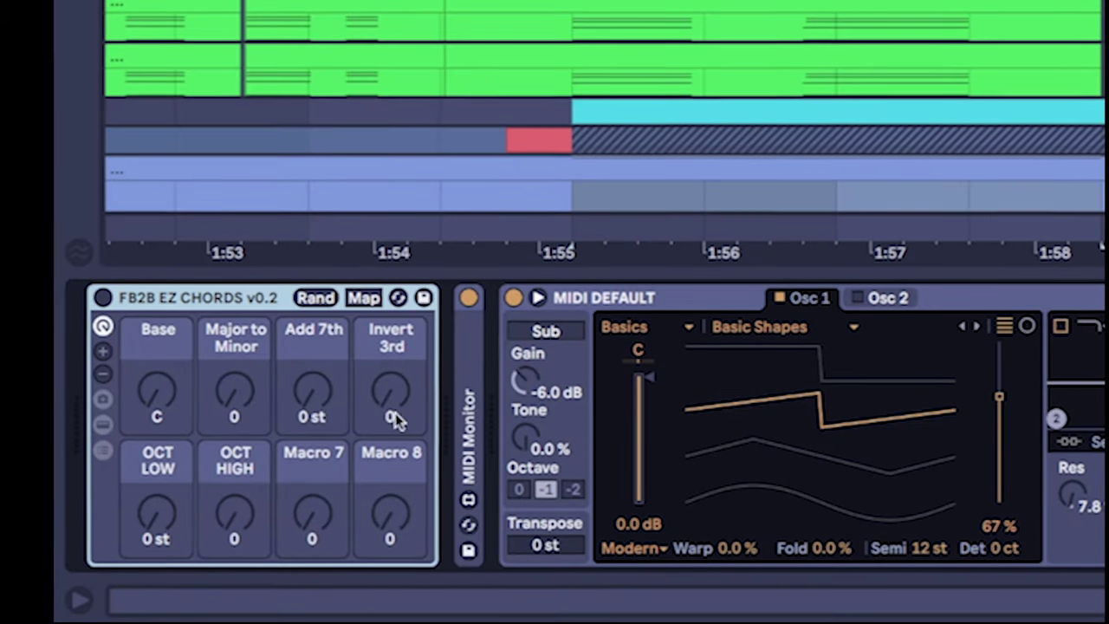
key("z")
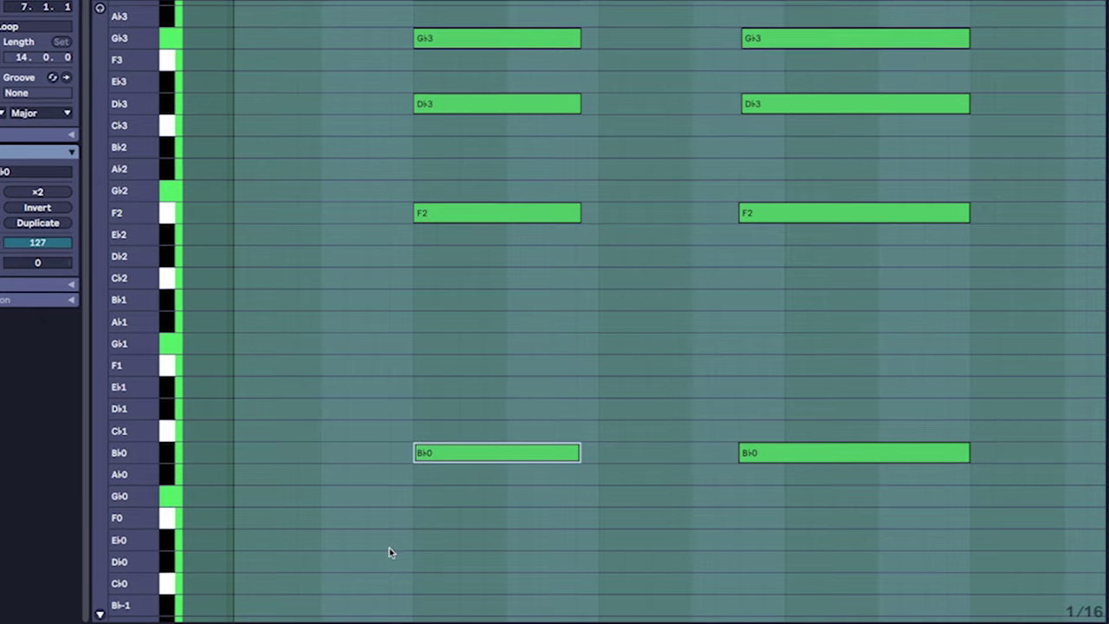
left_click_drag(441, 454, 443, 364)
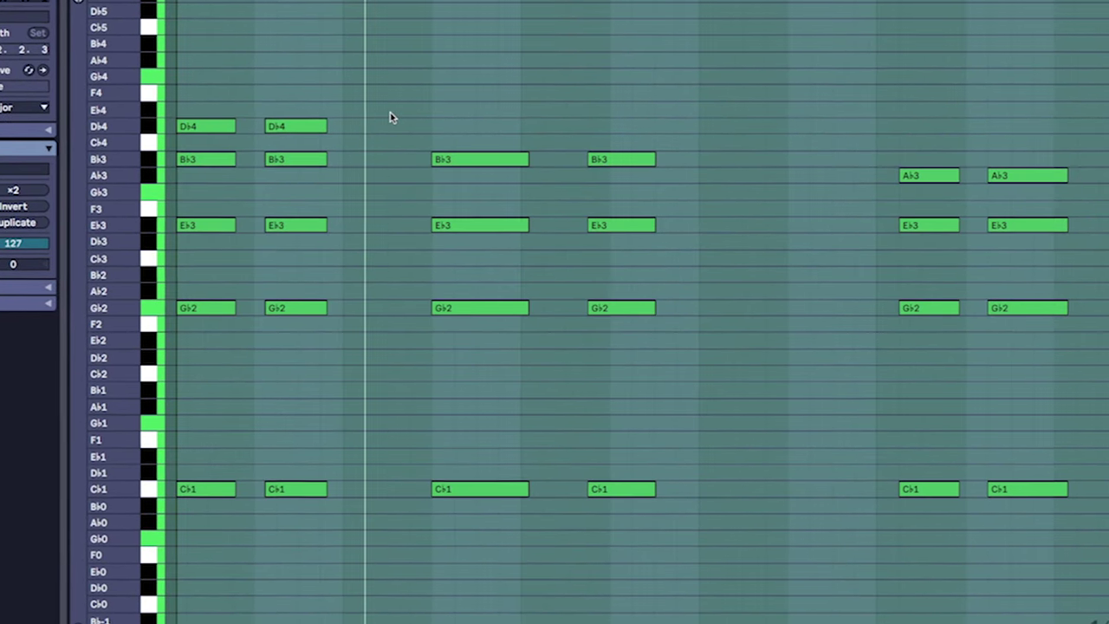
Step: Select the chord clip's top notes in turn: the D♭4 pair, the B♭3 pair and the A♭3 pair
left_click_drag(389, 112, 169, 132)
left_click_drag(460, 126, 693, 178)
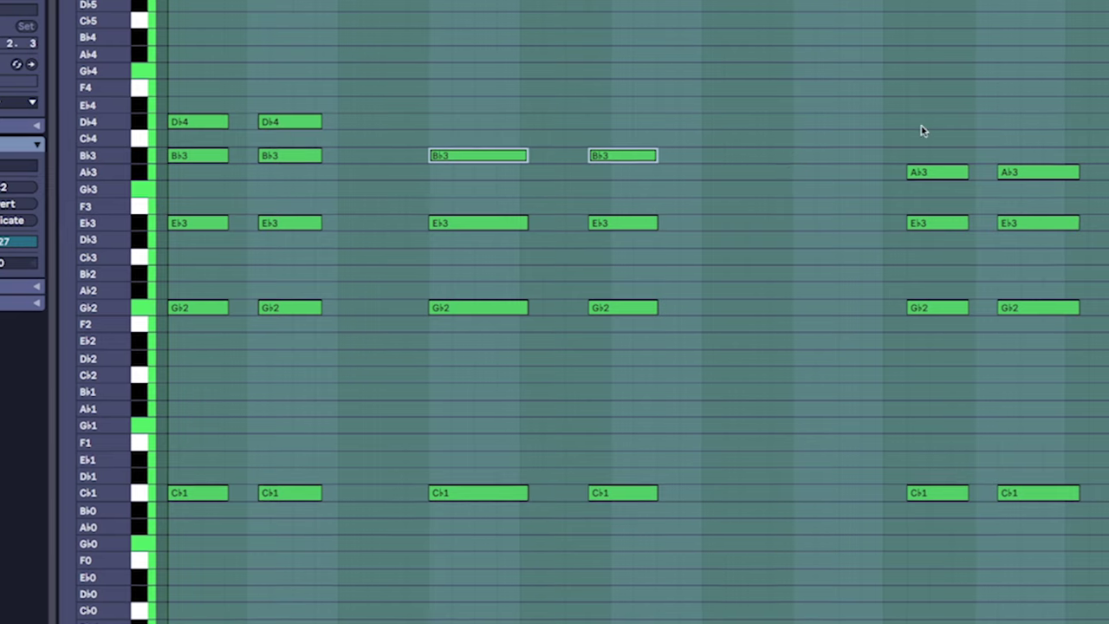
left_click_drag(921, 129, 1005, 177)
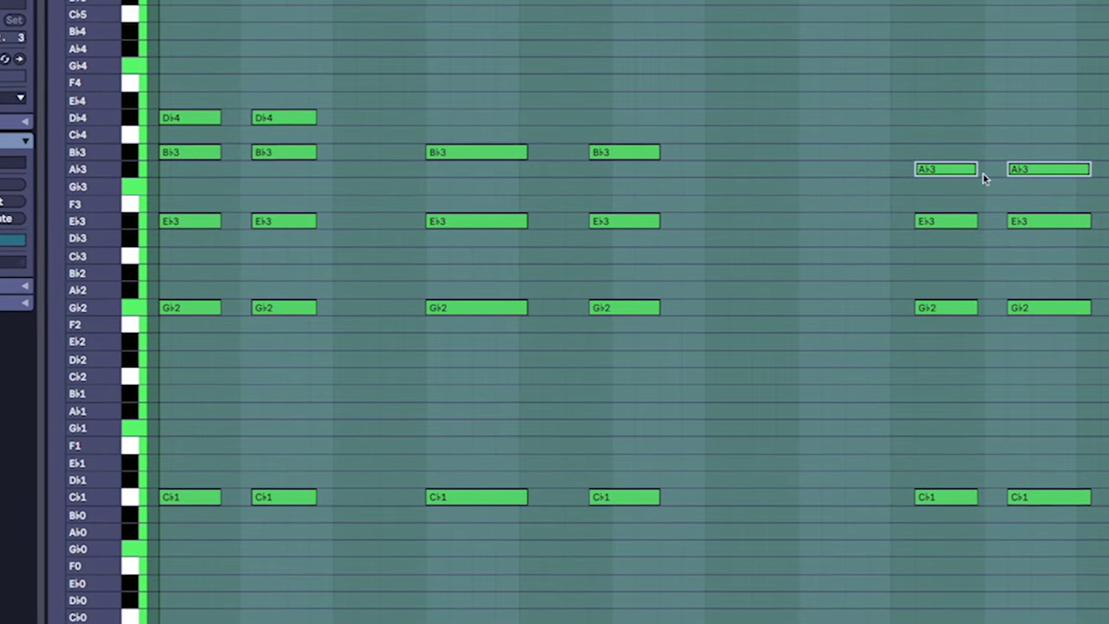
Step: Play the soloed 39 MIDI DEFAULT chords and select the clip's section from bar 69 to bar 73
left_click(234, 82)
key("space")
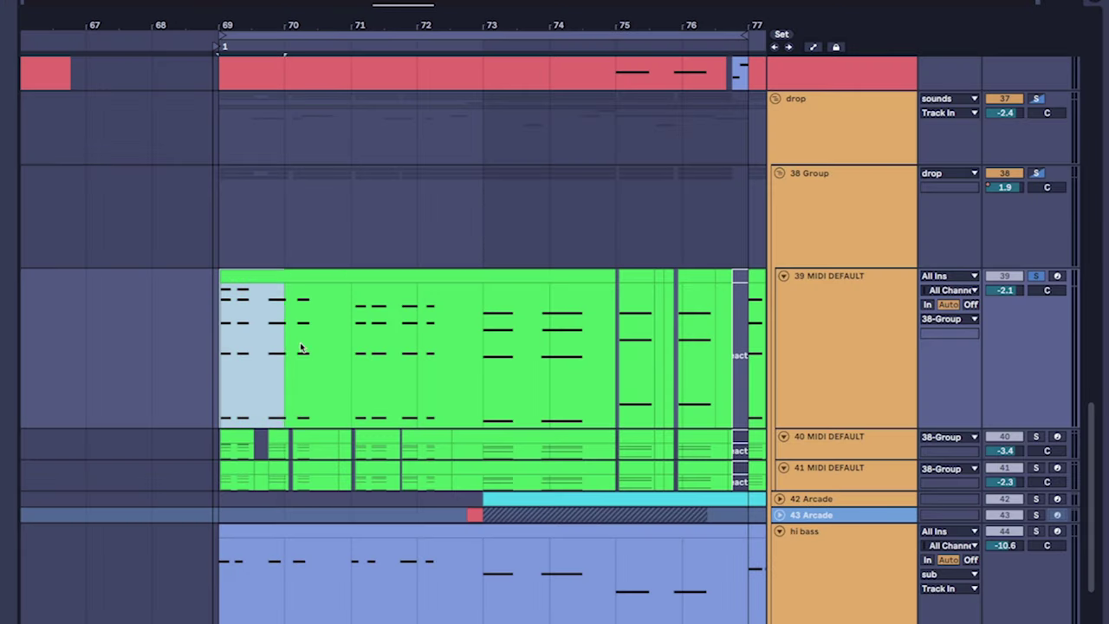
left_click_drag(297, 346, 491, 351)
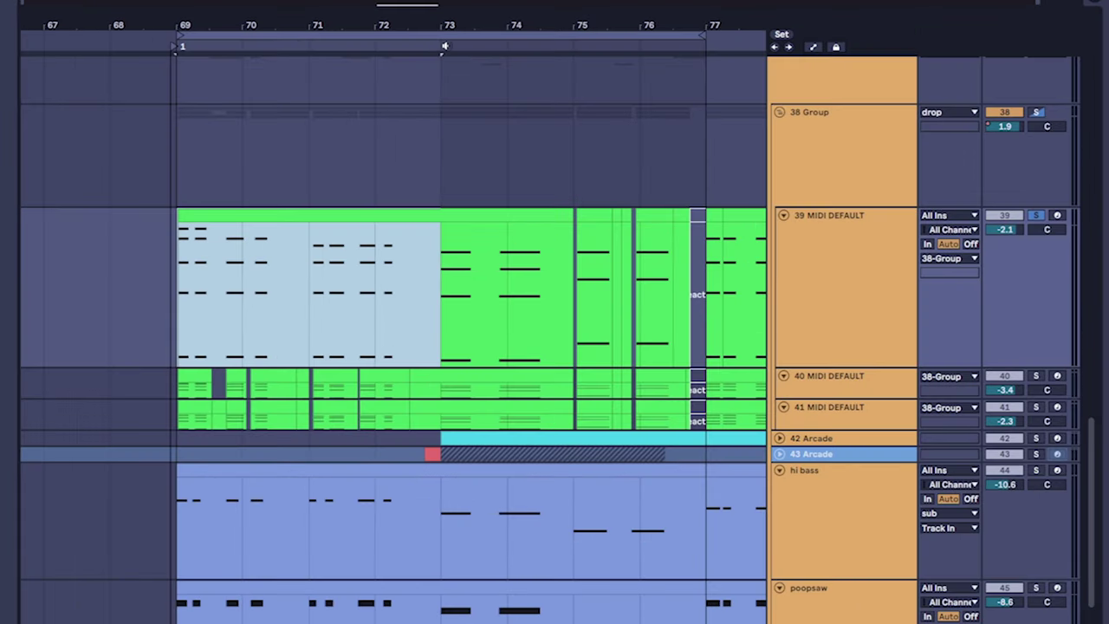
Step: Add a locator at bar 73 and name the bar 69 one "call", selecting each section of the 39 MIDI DEFAULT clip in turn
right_click(443, 46)
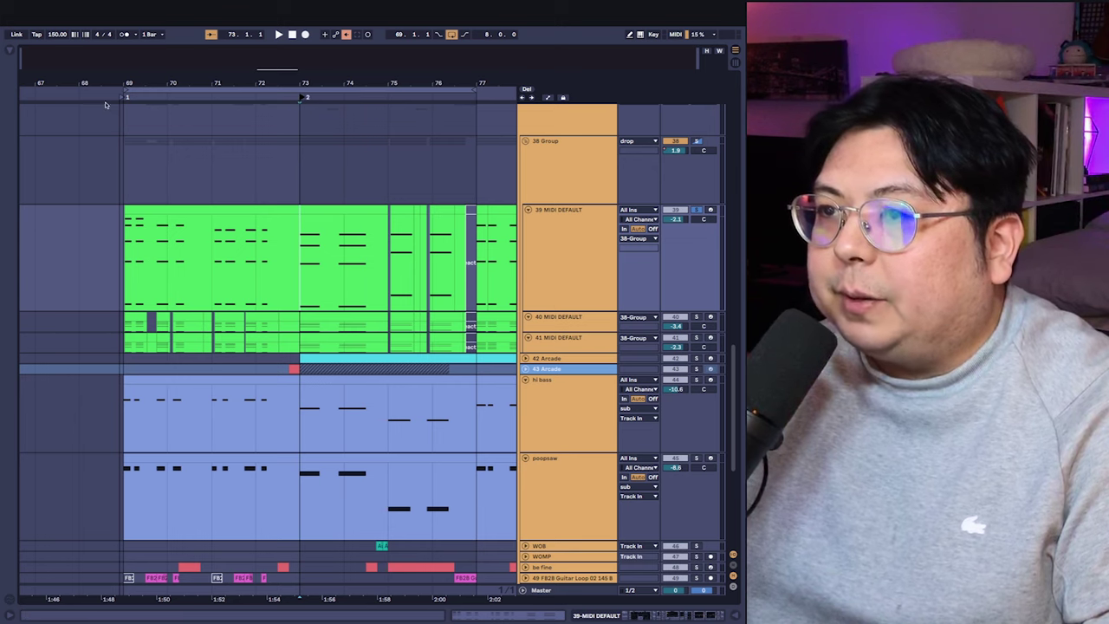
left_click(290, 261)
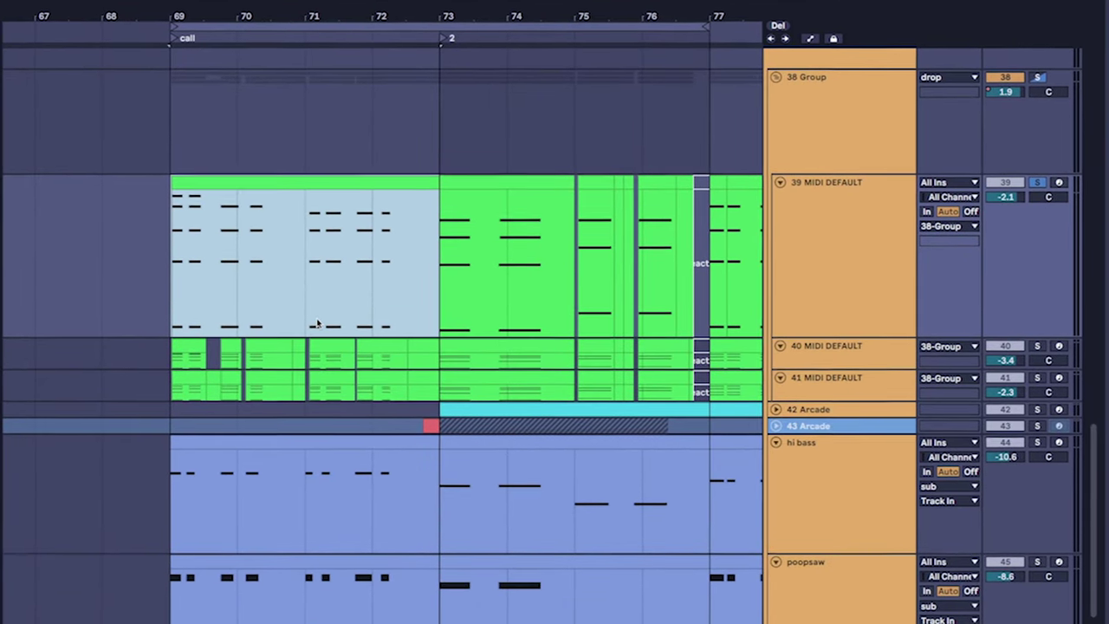
left_click(671, 312)
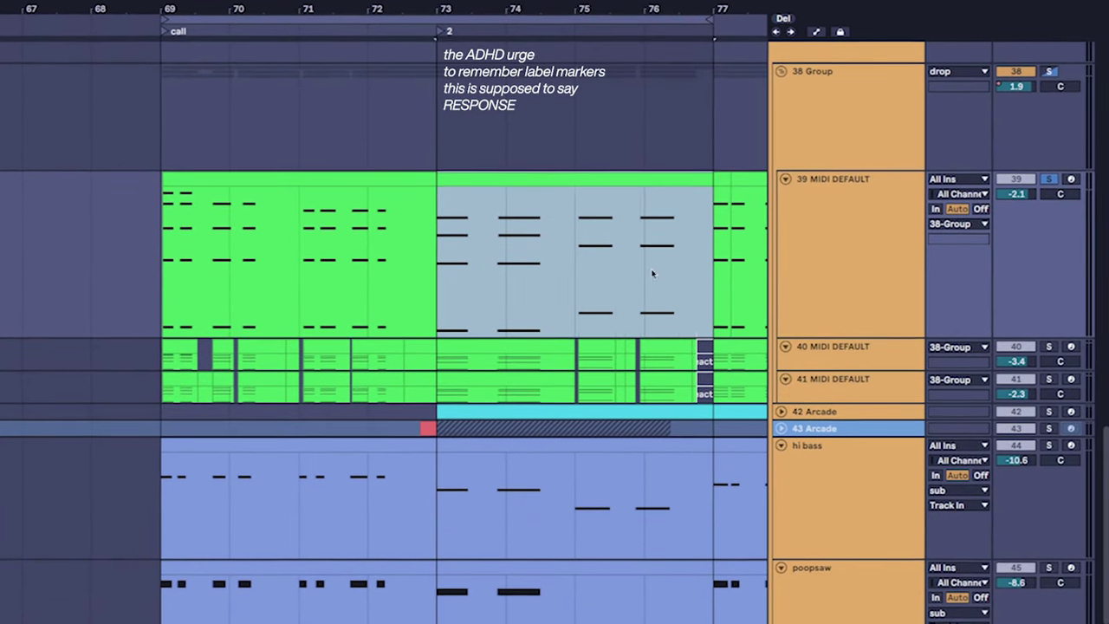
key("space")
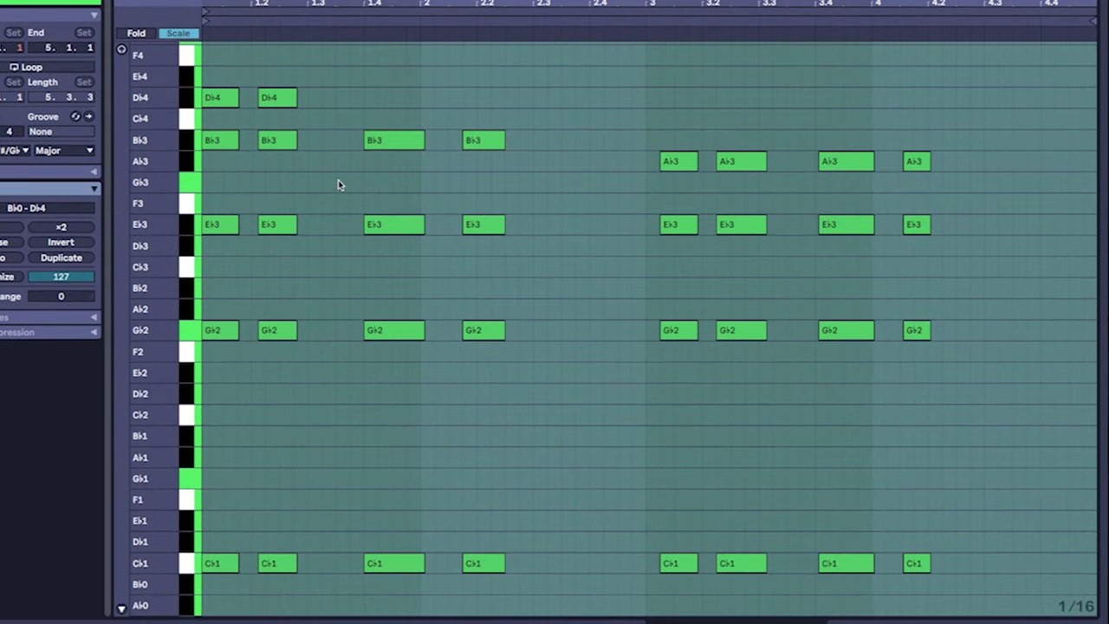
Step: Examine the chord voicings in the first four bars of the 39 MIDI DEFAULT clip, from C♭1 up to D♭4
scroll(334, 208, "down", 3)
scroll(327, 232, "up", 3)
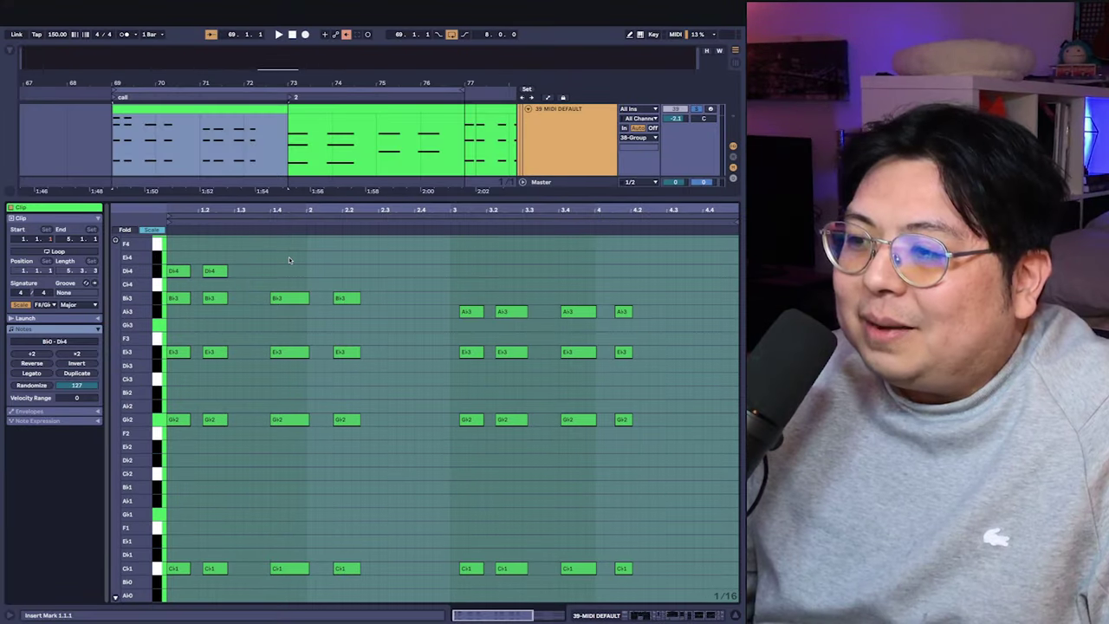
scroll(253, 259, "down", 1)
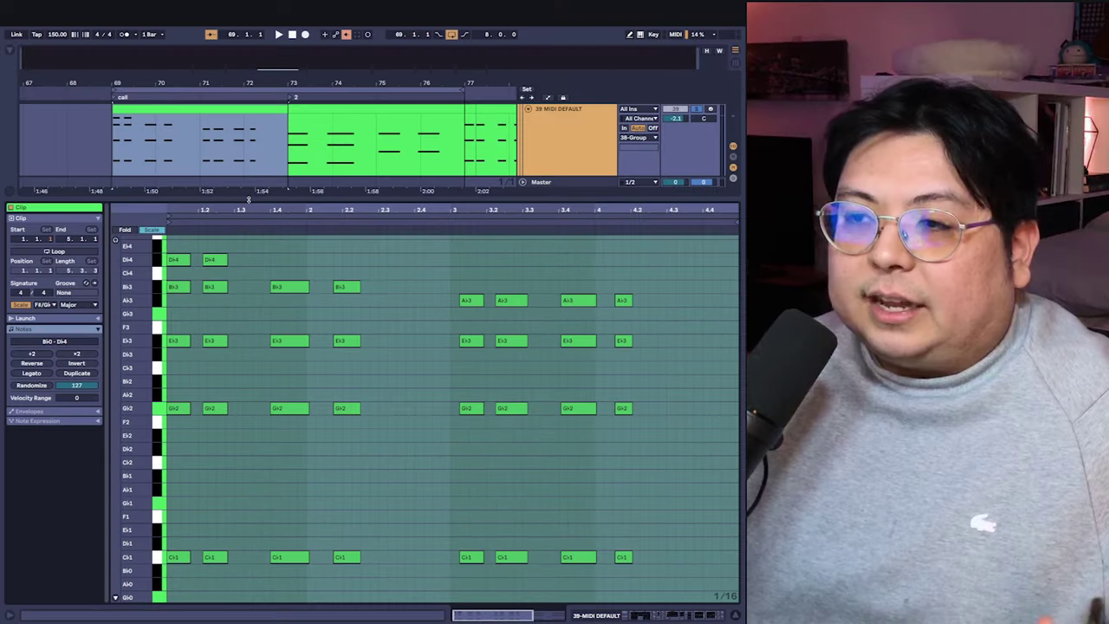
Step: Show the 39 MIDI DEFAULT devices and examine them from the synth's Noise unison through Dynamic Tube and Hybrid Reverb to FB2B Widen
key("shift+Tab")
double_click(538, 143)
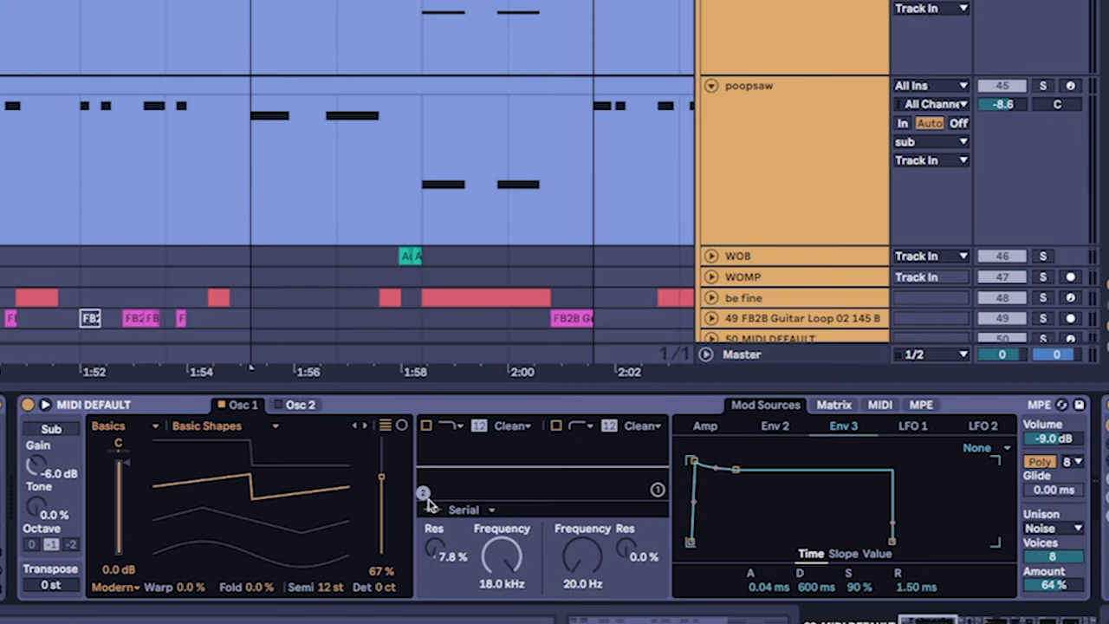
scroll(554, 502, "right", 5)
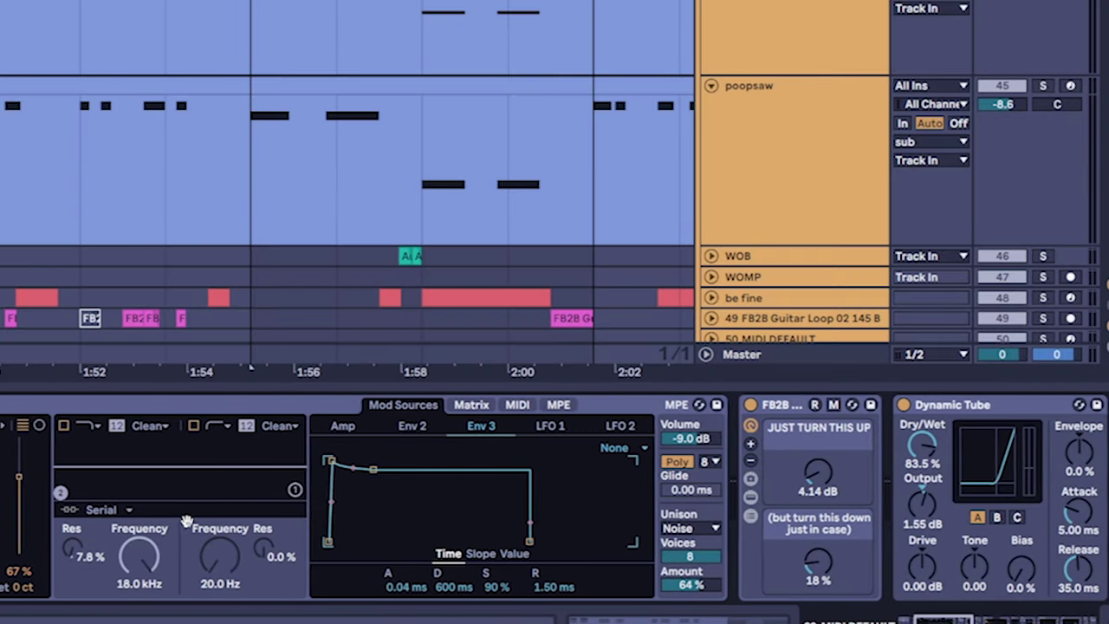
left_click(676, 528)
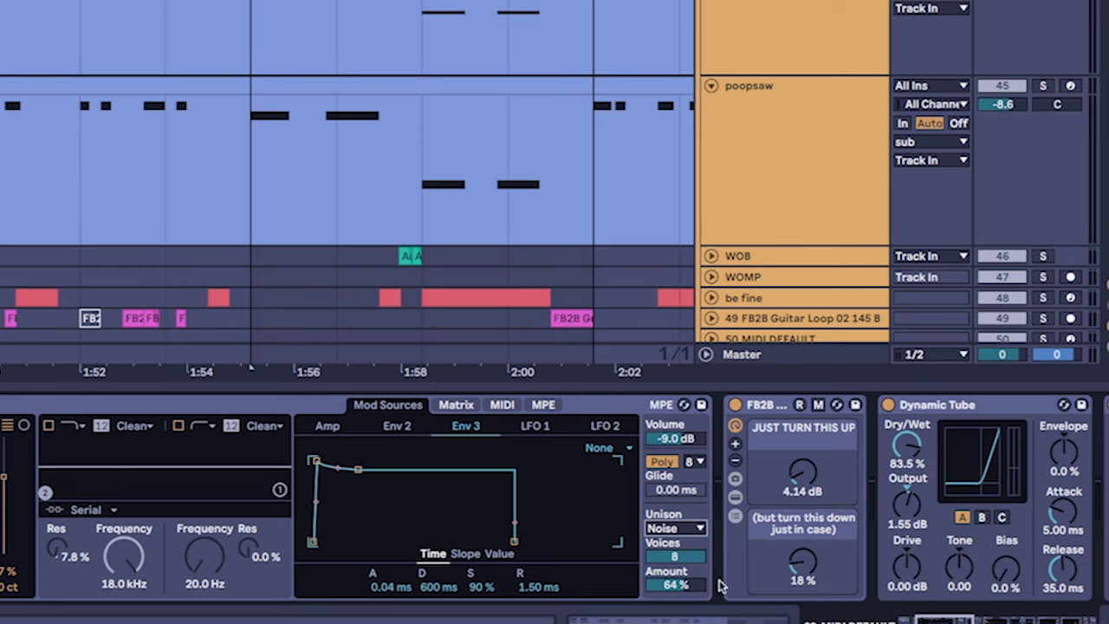
scroll(554, 502, "right", 10)
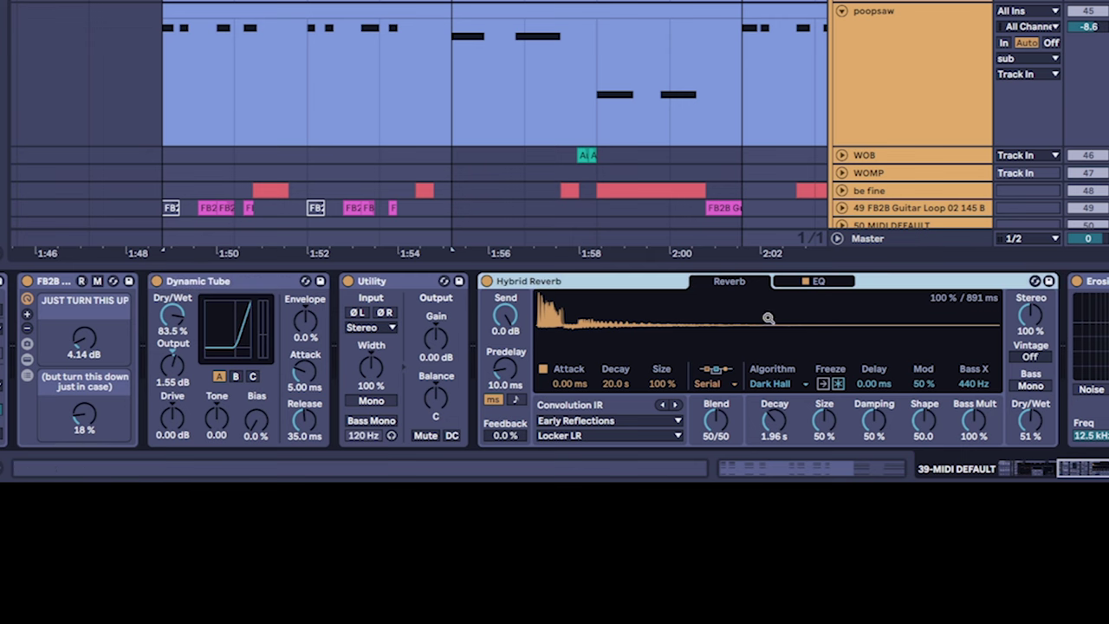
scroll(858, 323, "right", 3)
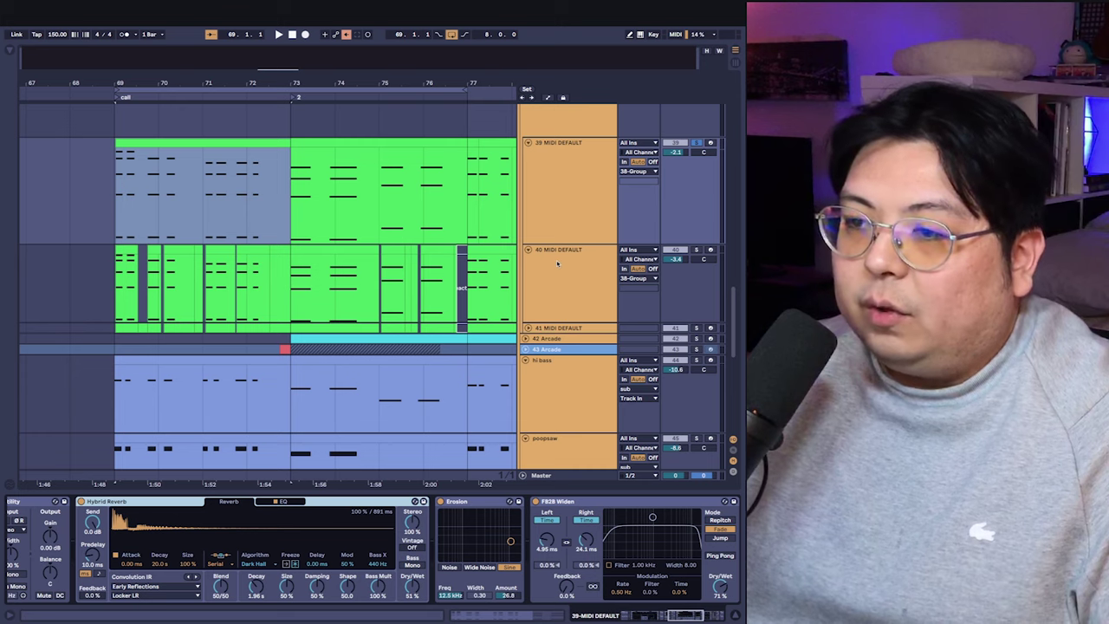
Step: Solo the 40 MIDI DEFAULT and 41 MIDI DEFAULT chord layers in turn, playing each and viewing the synth behind the 41 layer
left_click(607, 274)
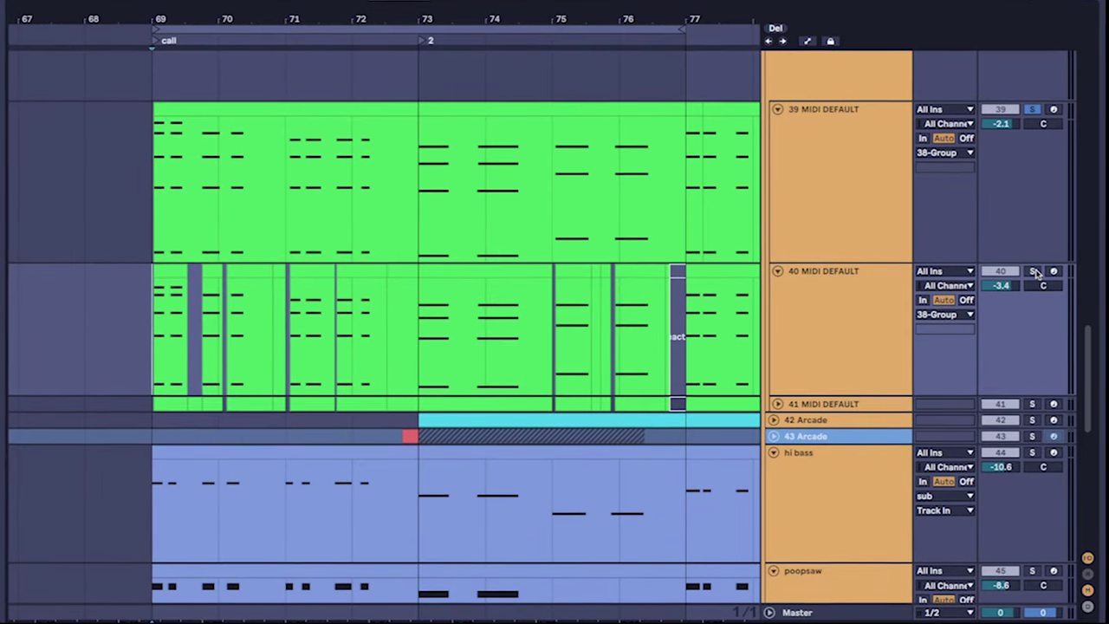
left_click(1030, 272)
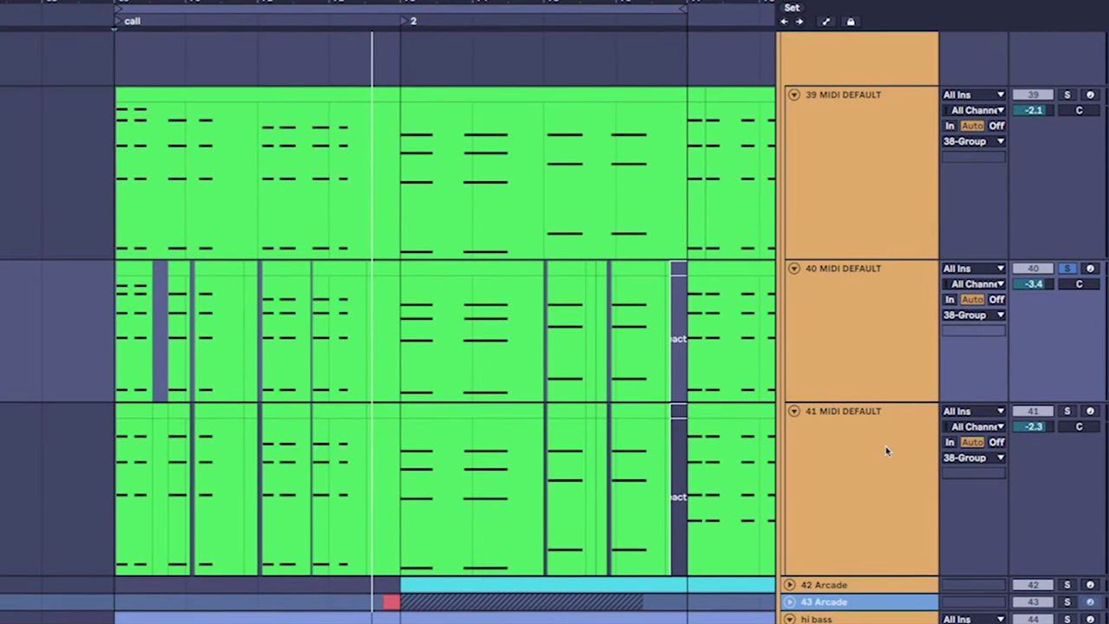
left_click(1064, 410)
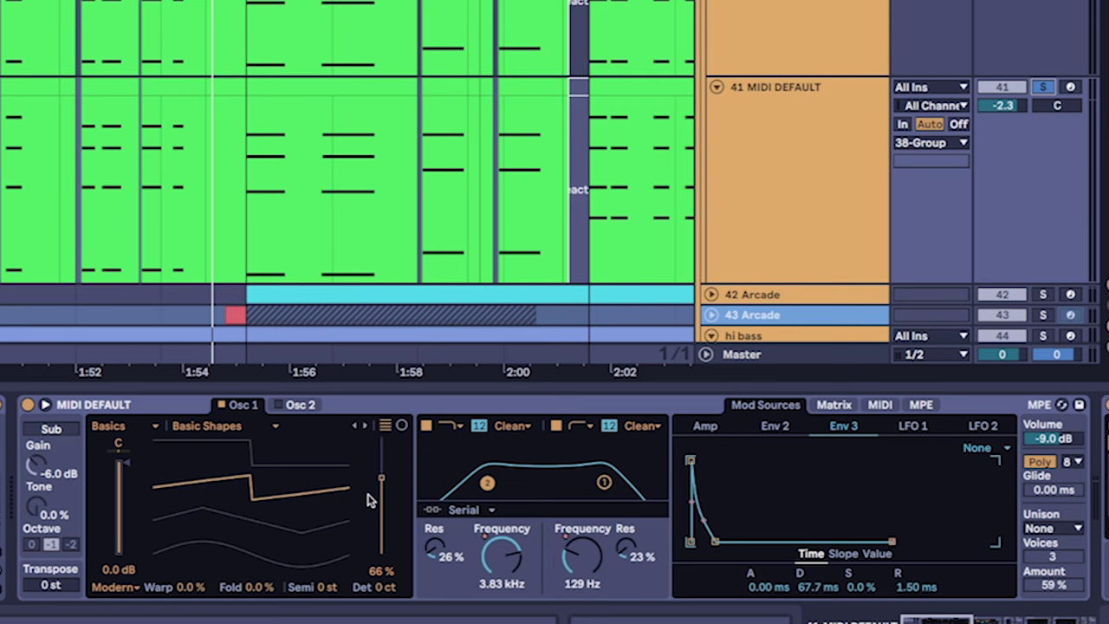
left_click(322, 404)
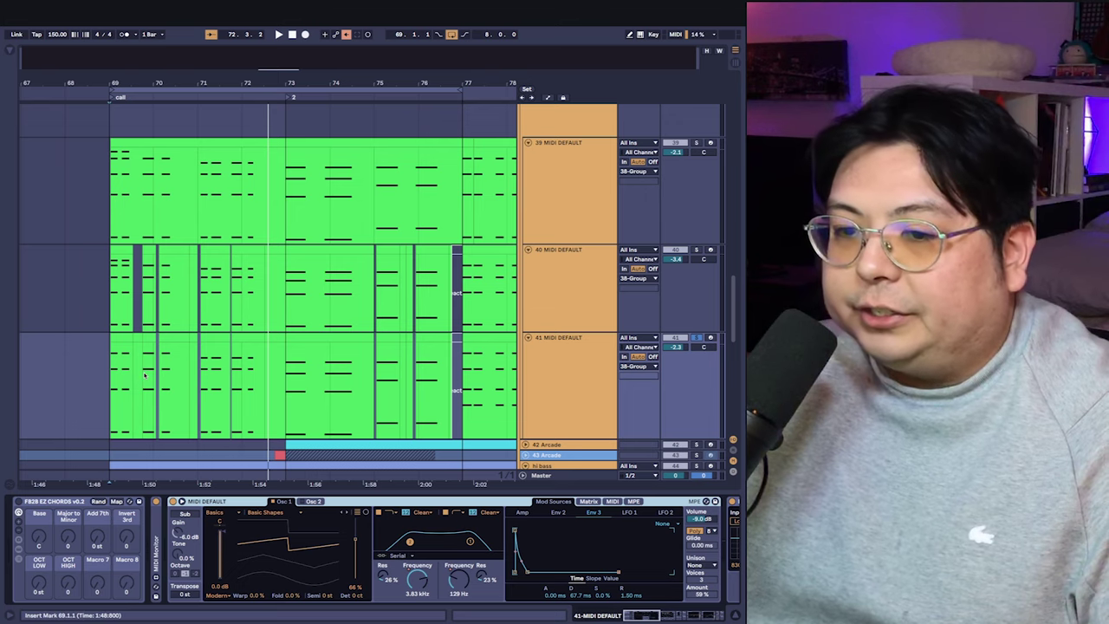
scroll(111, 351, "down", 2)
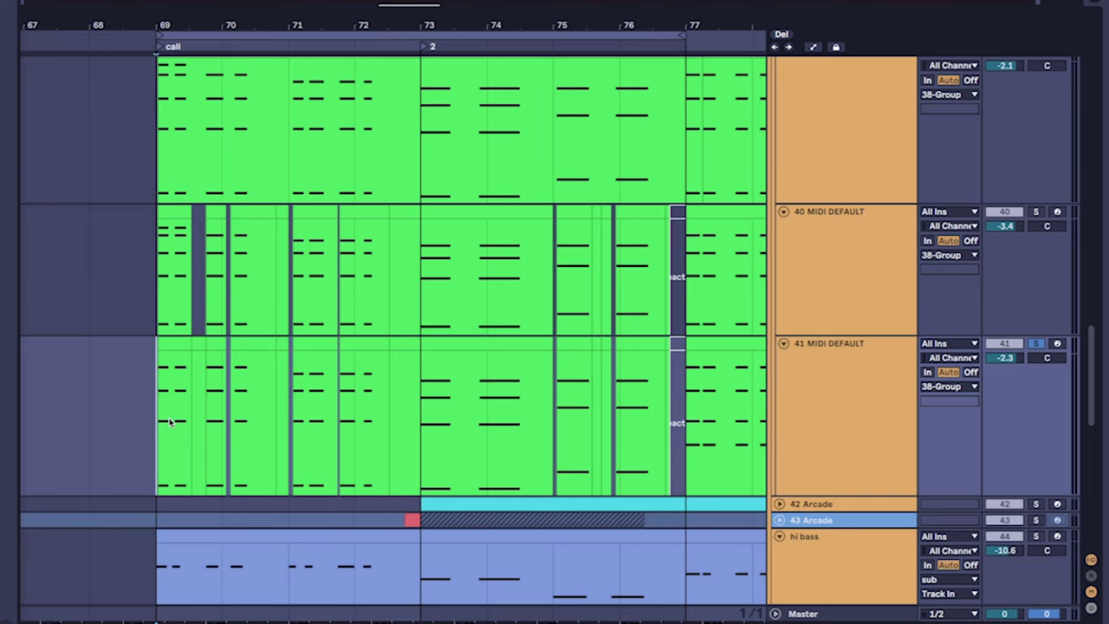
key("space")
Step: Open the 38 Group's SmoothOperator plug-in and move its window aside, and single out the three chord layers' section starting at bar 73
scroll(171, 422, "left", 5)
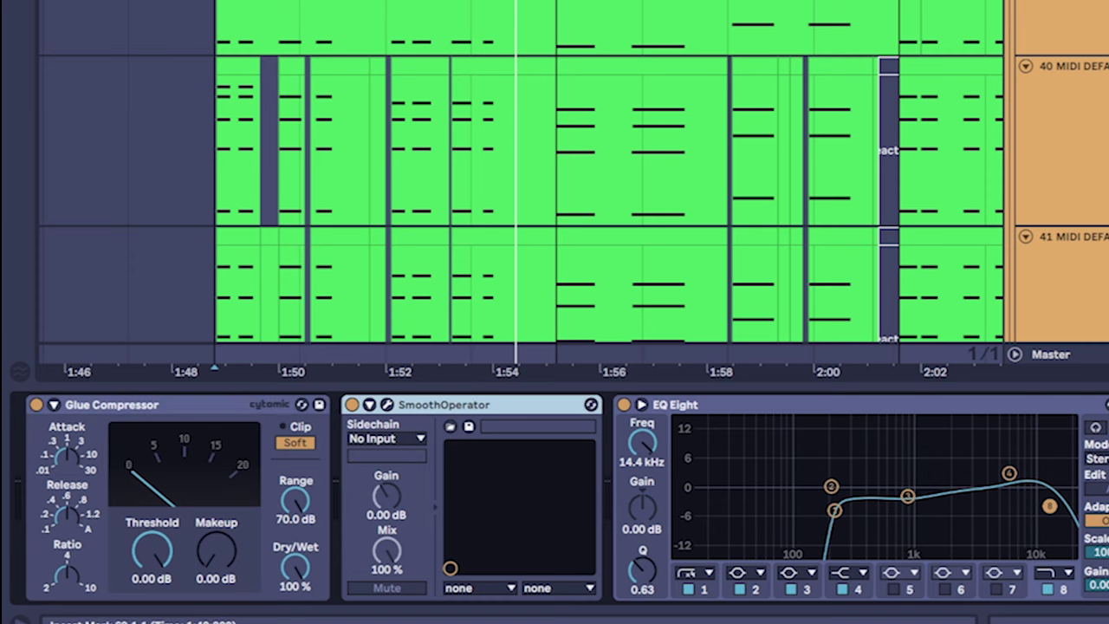
left_click(389, 406)
left_click_drag(418, 113, 338, 48)
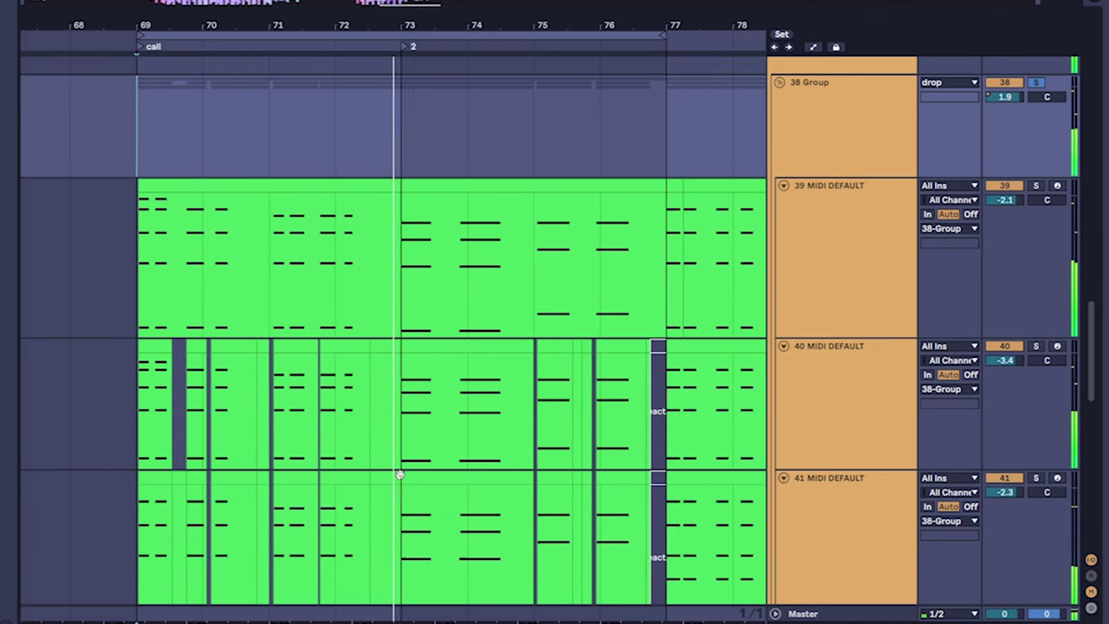
scroll(400, 478, "down", 3)
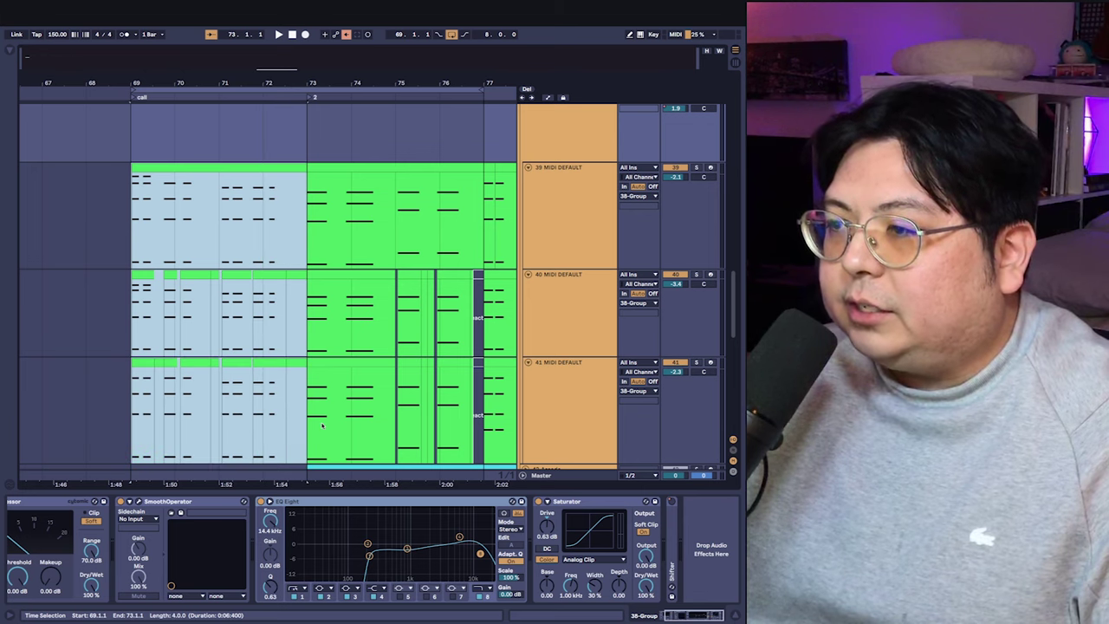
left_click(321, 424)
Step: Look through the vocal tracks from the soloed 13 Arcade clip to the arcade resample clip at bar 77, enlarging the resampled arcade track
scroll(244, 334, "down", 1)
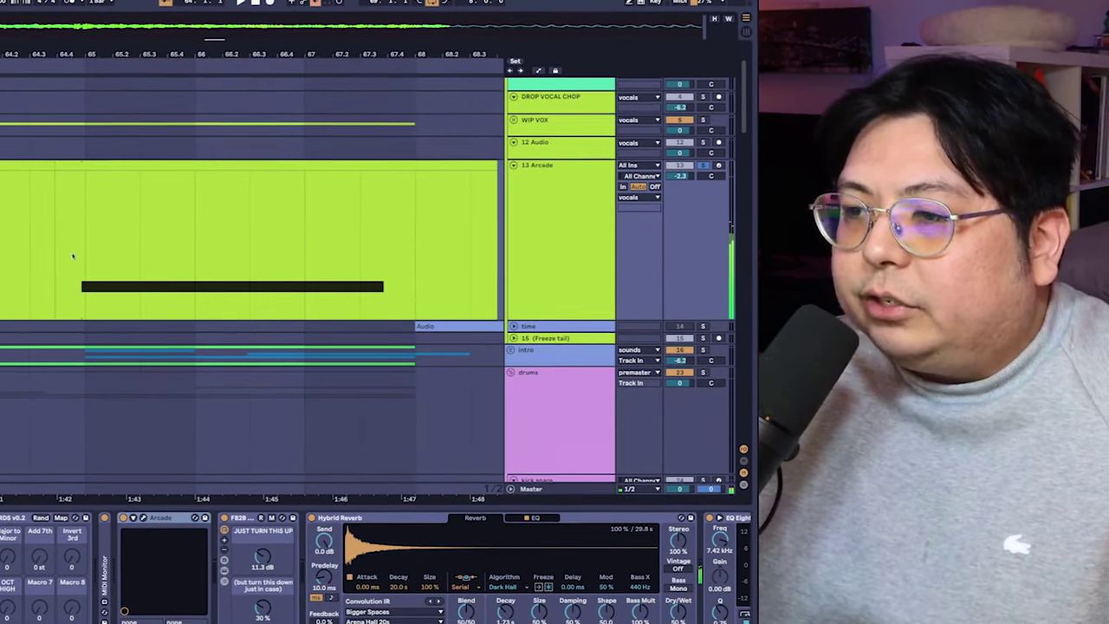
scroll(54, 308, "down", 5)
scroll(138, 295, "up", 2)
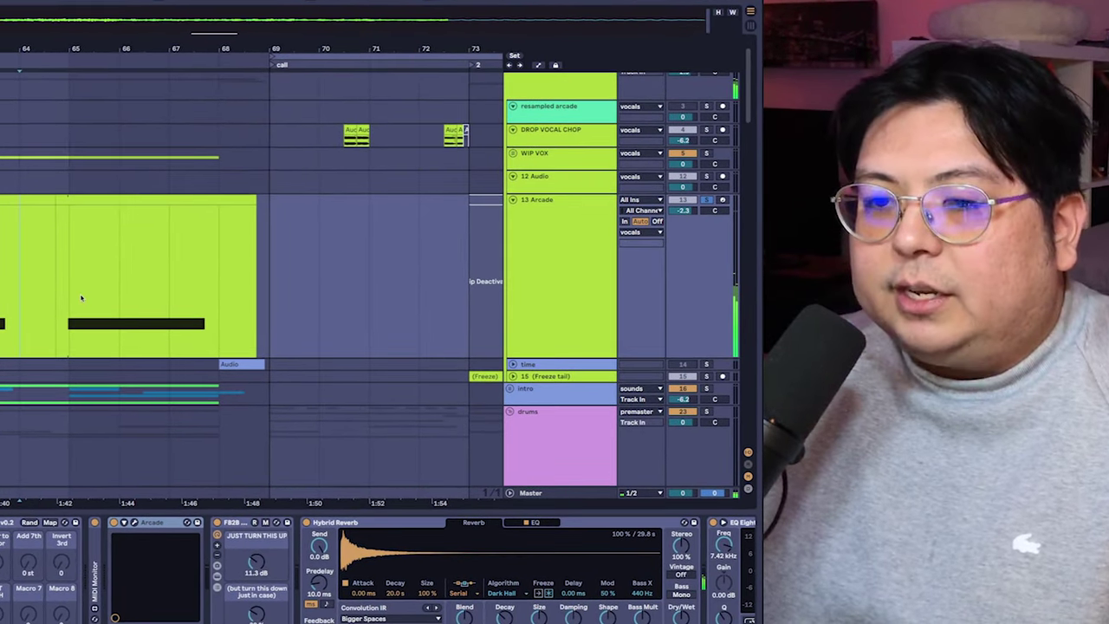
scroll(176, 294, "up", 2)
scroll(176, 294, "down", 3)
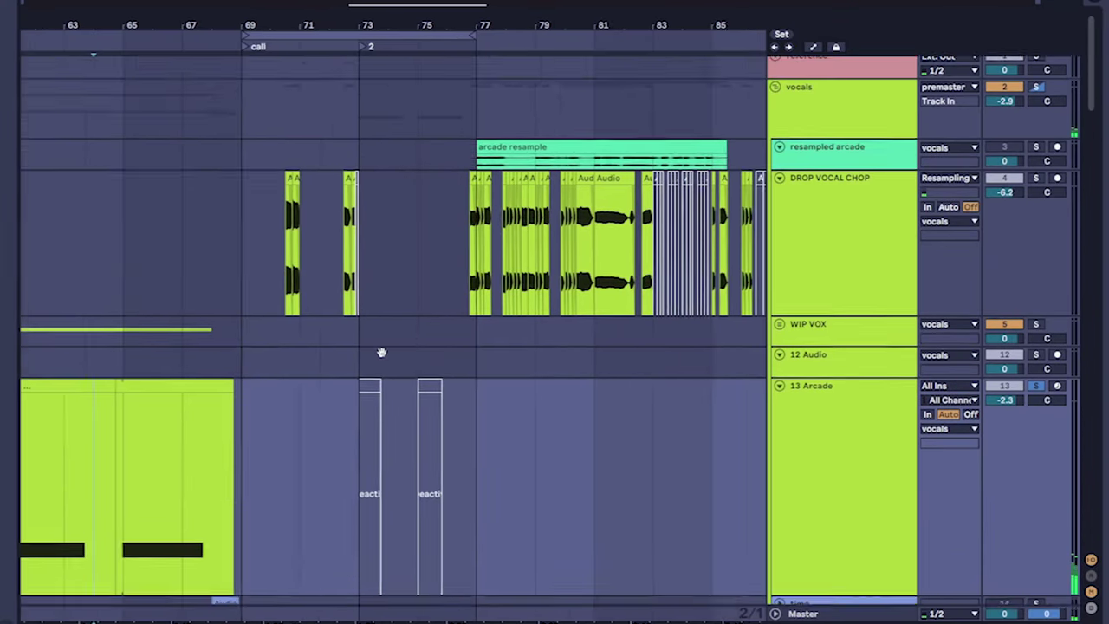
scroll(567, 164, "up", 3)
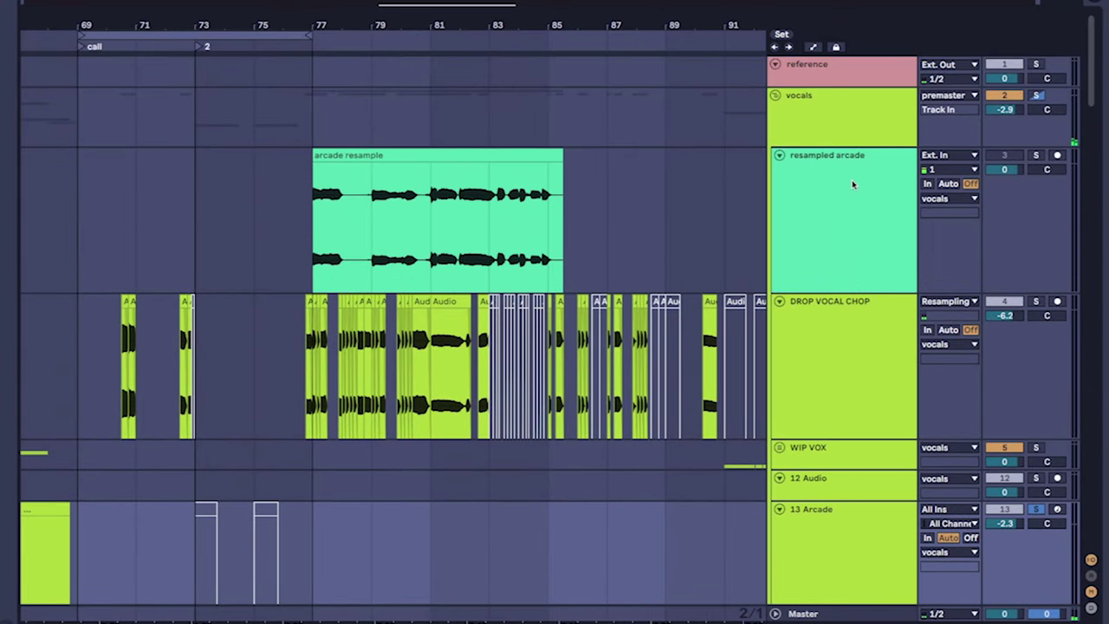
scroll(359, 248, "up", 2)
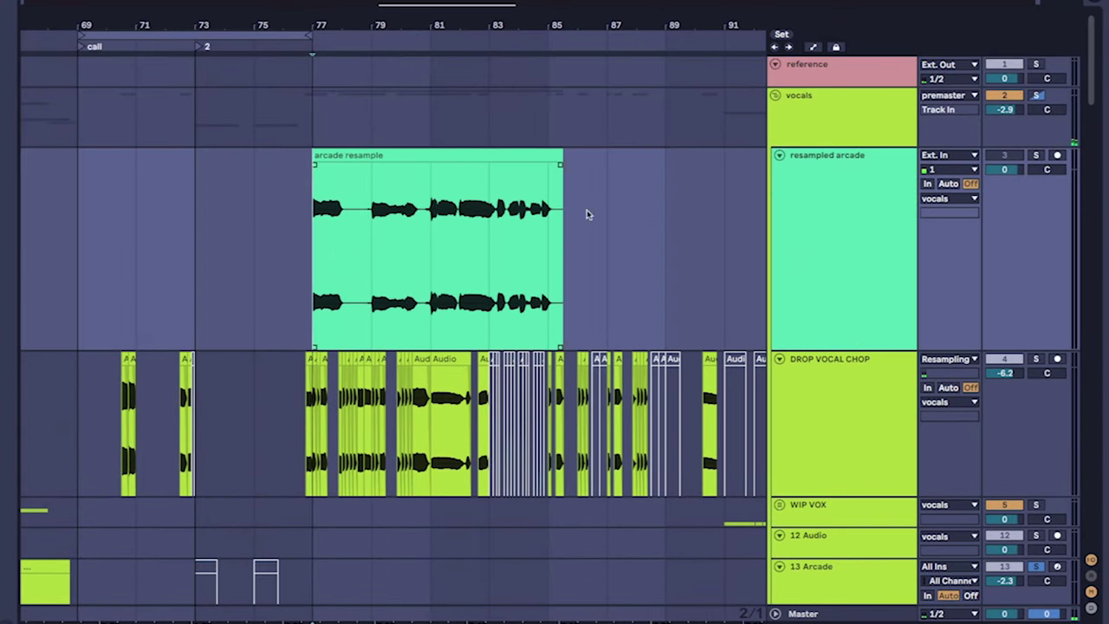
Step: Play the vocals from bar 77 and examine the DROP VOCAL CHOP effects from Overdrive and Vocoder through Hybrid Reverb to Reverb
scroll(328, 286, "right", 3)
key("space")
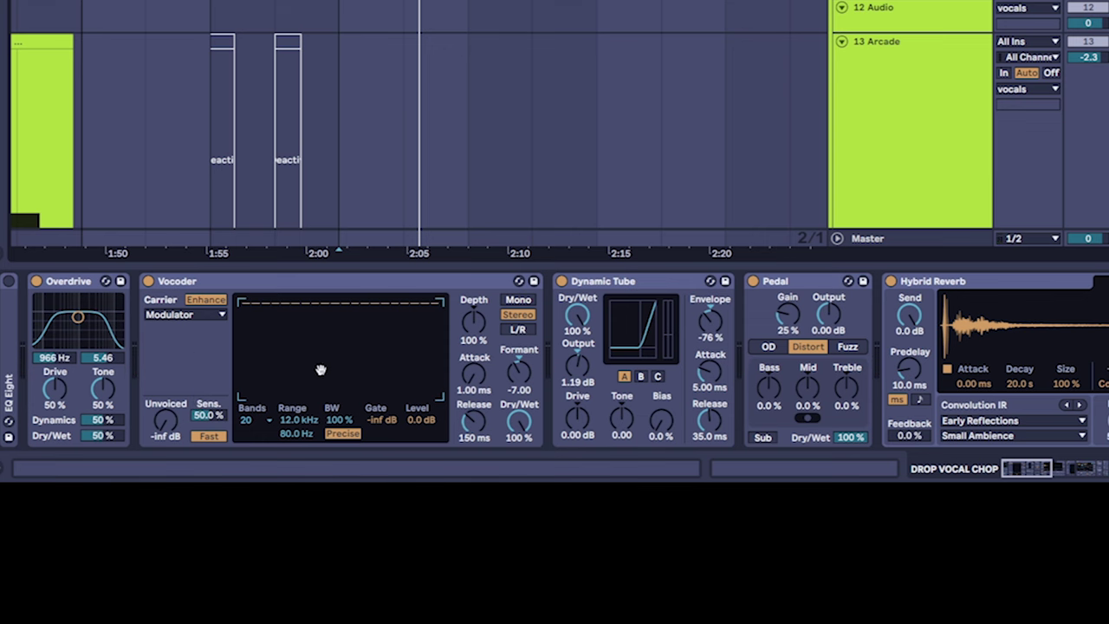
scroll(320, 370, "right", 15)
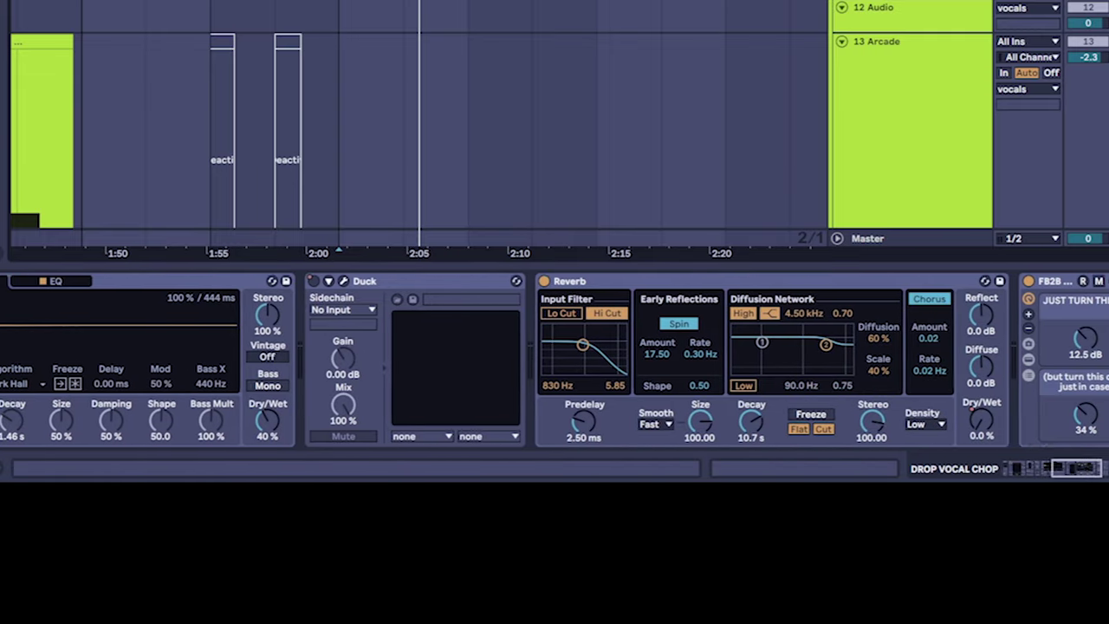
scroll(554, 360, "right", 3)
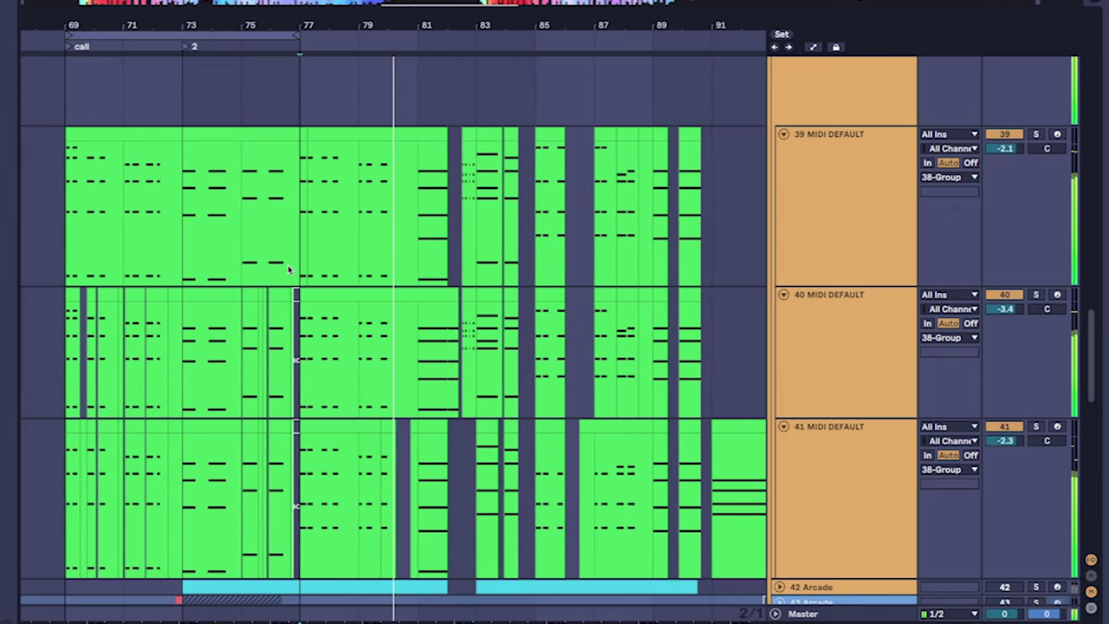
Step: Select bars 77 to 83 of the 42 Arcade clip and view its Indelible Pluck preset in the Arcade plug-in
scroll(347, 520, "down", 3)
scroll(204, 345, "up", 3)
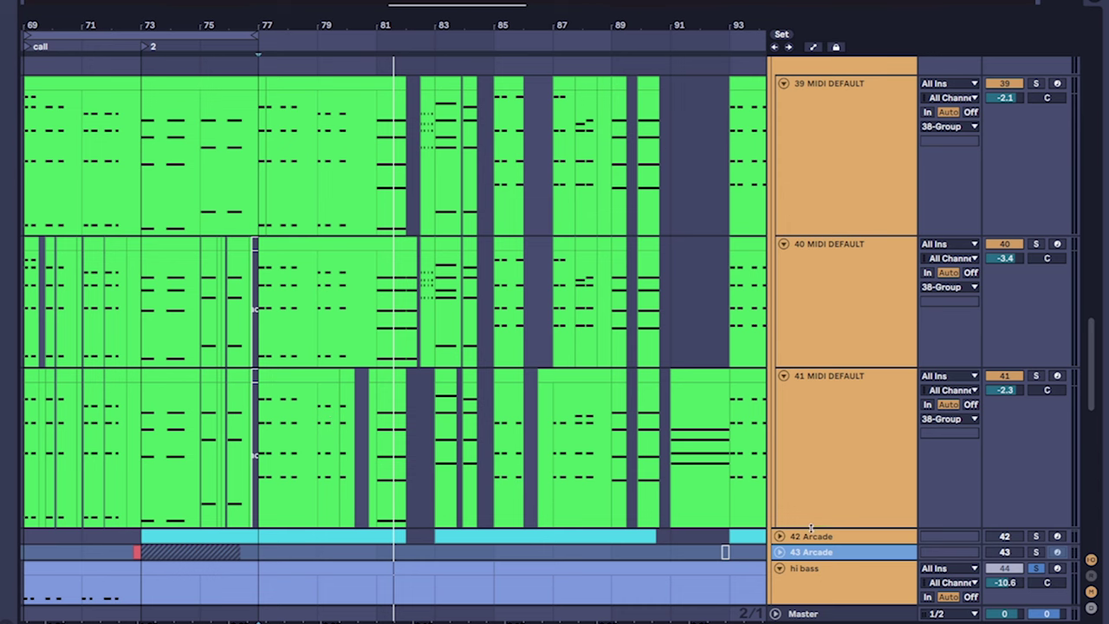
scroll(811, 528, "down", 2)
left_click_drag(284, 415, 457, 415)
scroll(355, 431, "down", 2)
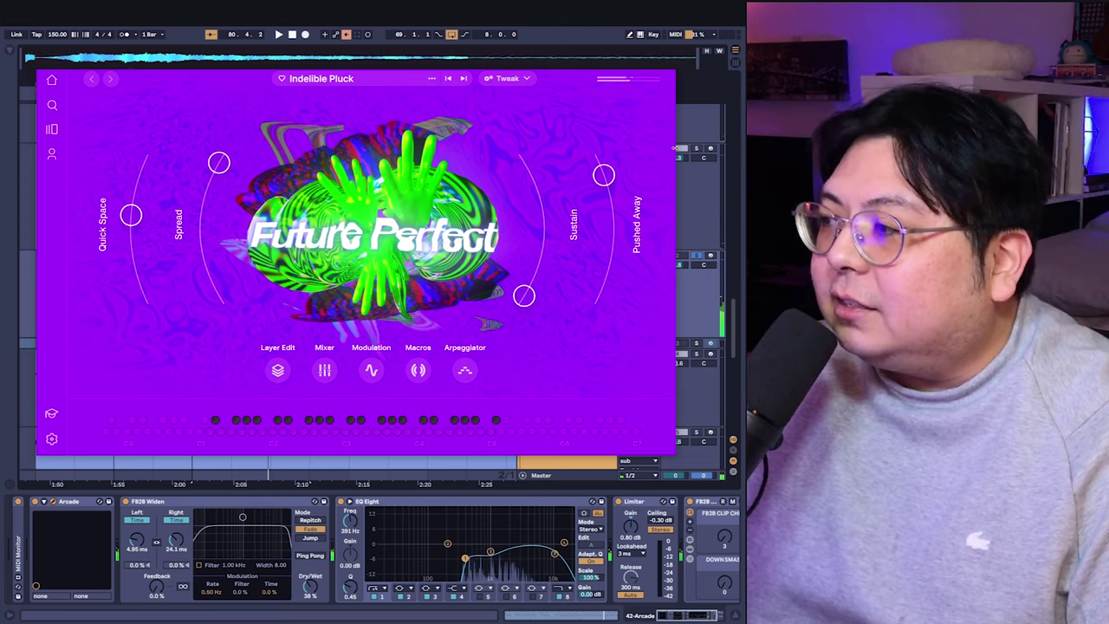
key("super+alt+p")
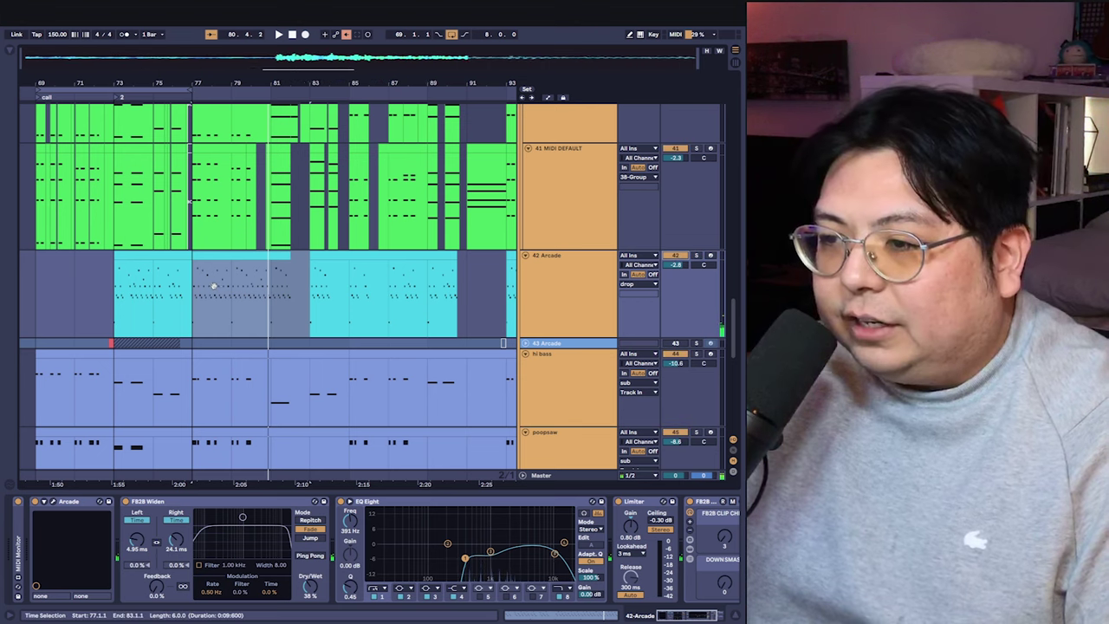
scroll(260, 299, "left", 3)
scroll(279, 289, "up", 1)
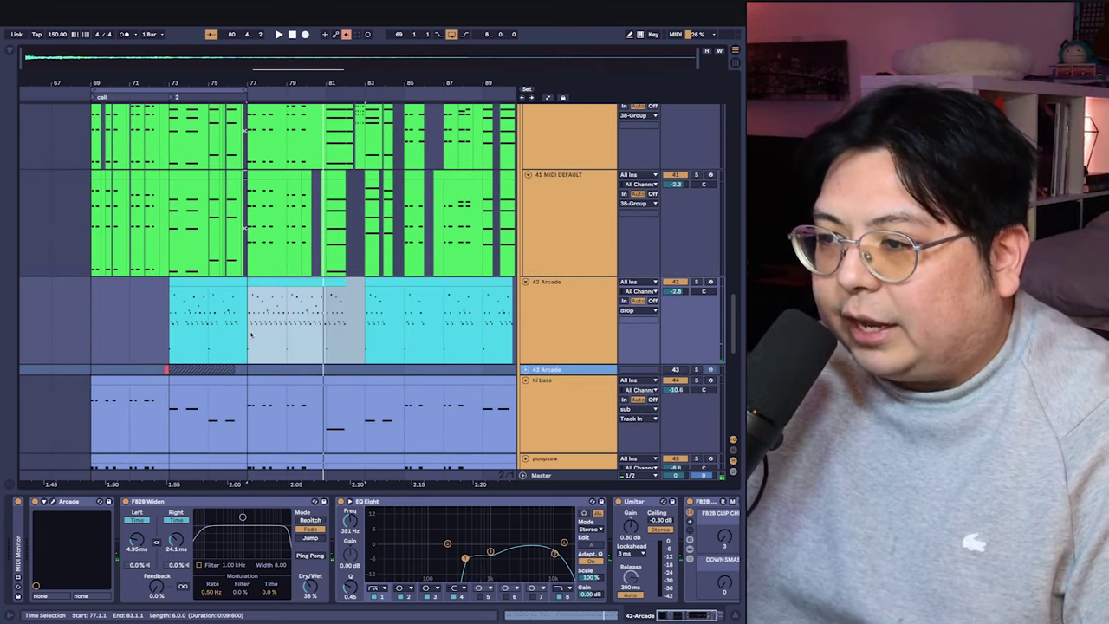
key("super+alt+p")
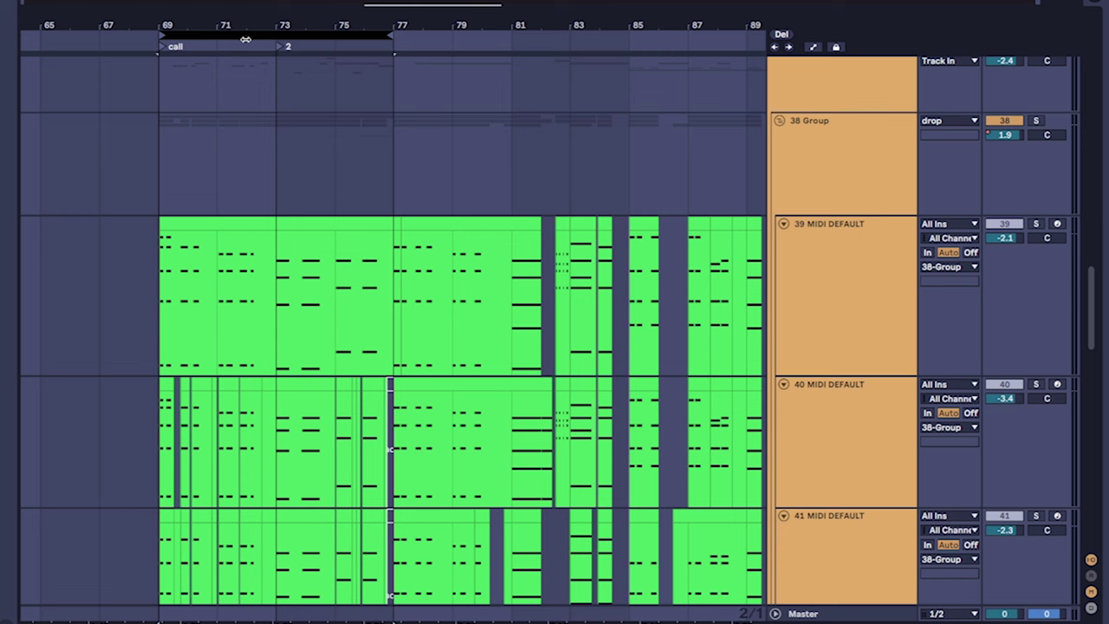
Step: Move the loop to bars 85 to 93 and single out the 50 MIDI DEFAULT part starting at bar 85
left_click(245, 40)
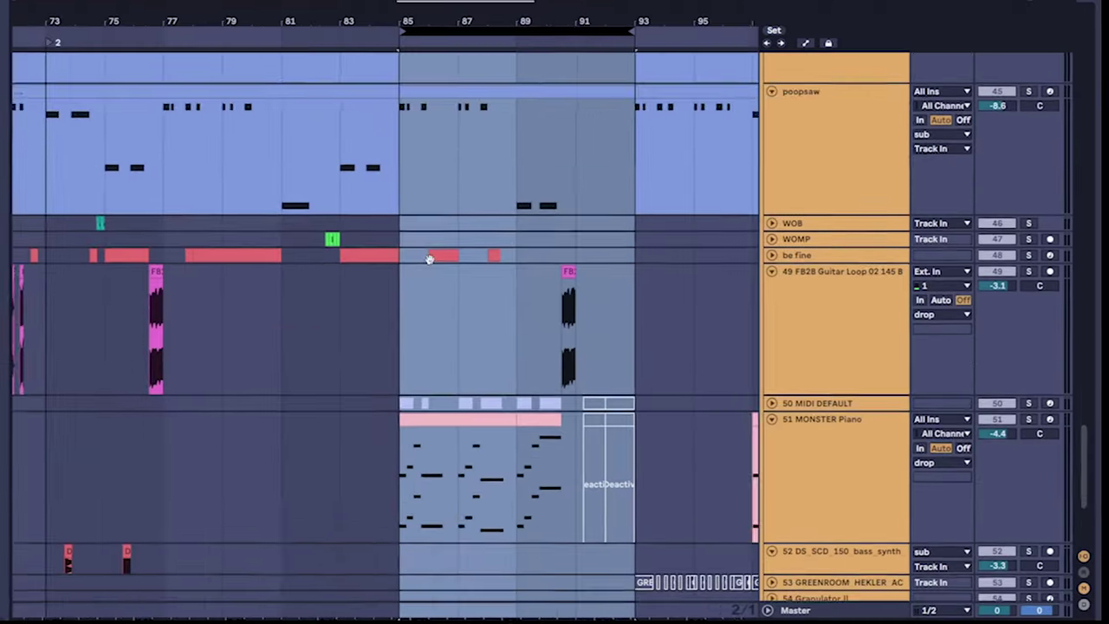
scroll(381, 260, "down", 5)
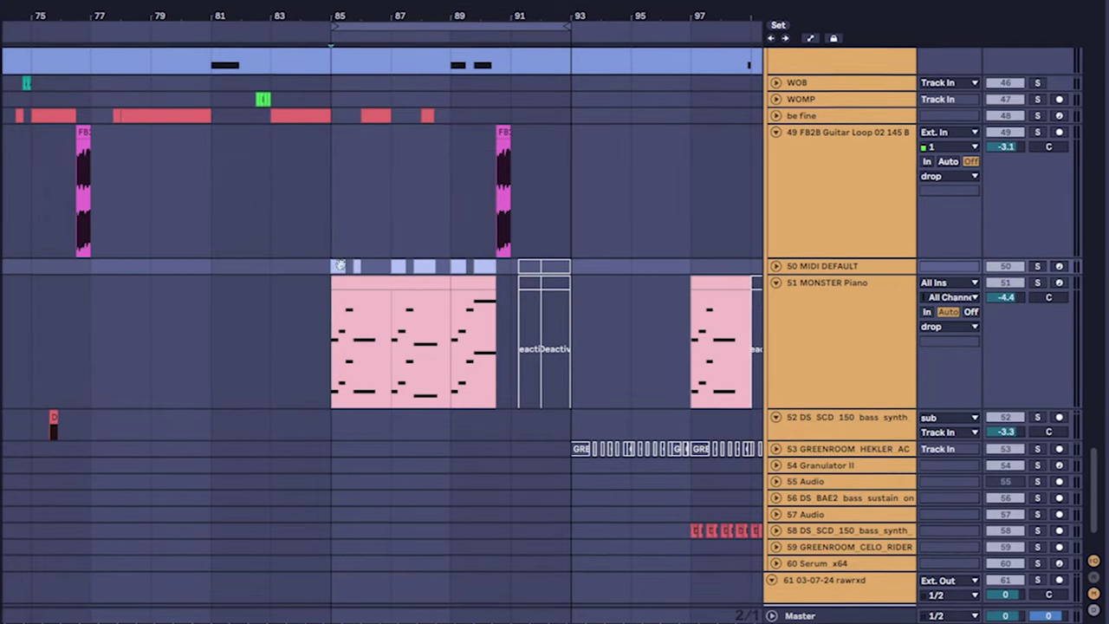
left_click(340, 265)
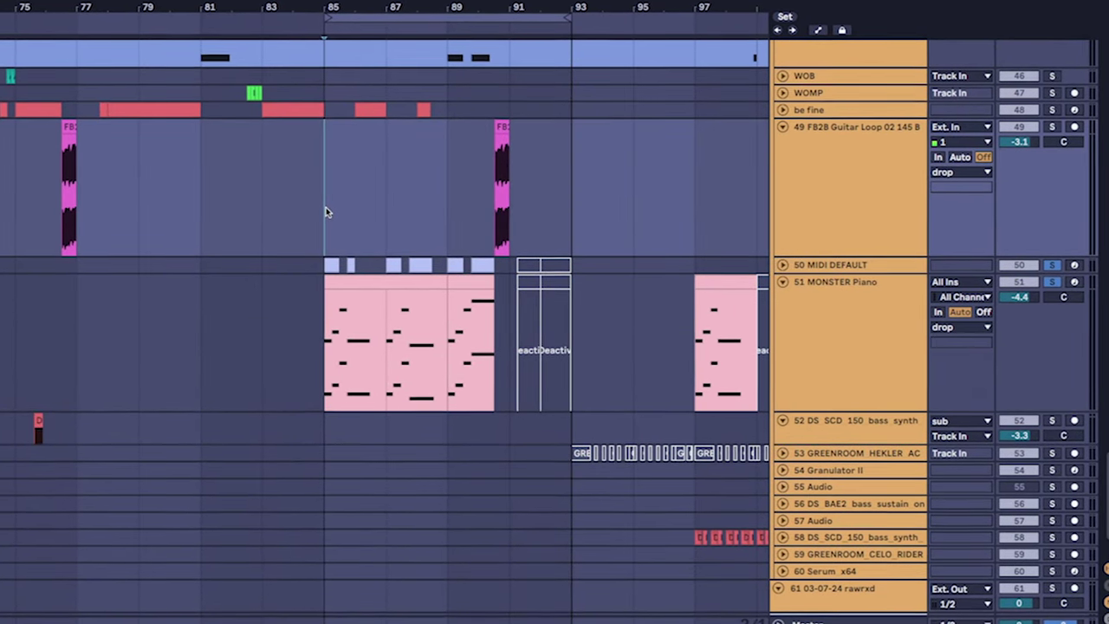
Step: Play the soloed MONSTER Piano part from bar 85, and look over the WOMP clip and the piano clips up to bar 88
key("space")
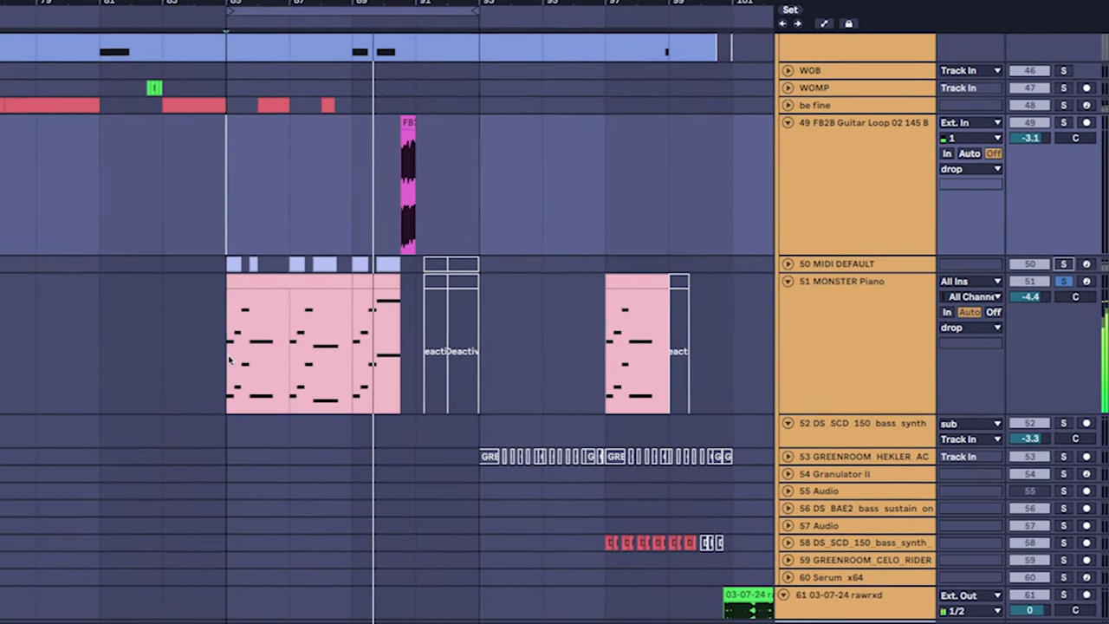
scroll(289, 239, "up", 5)
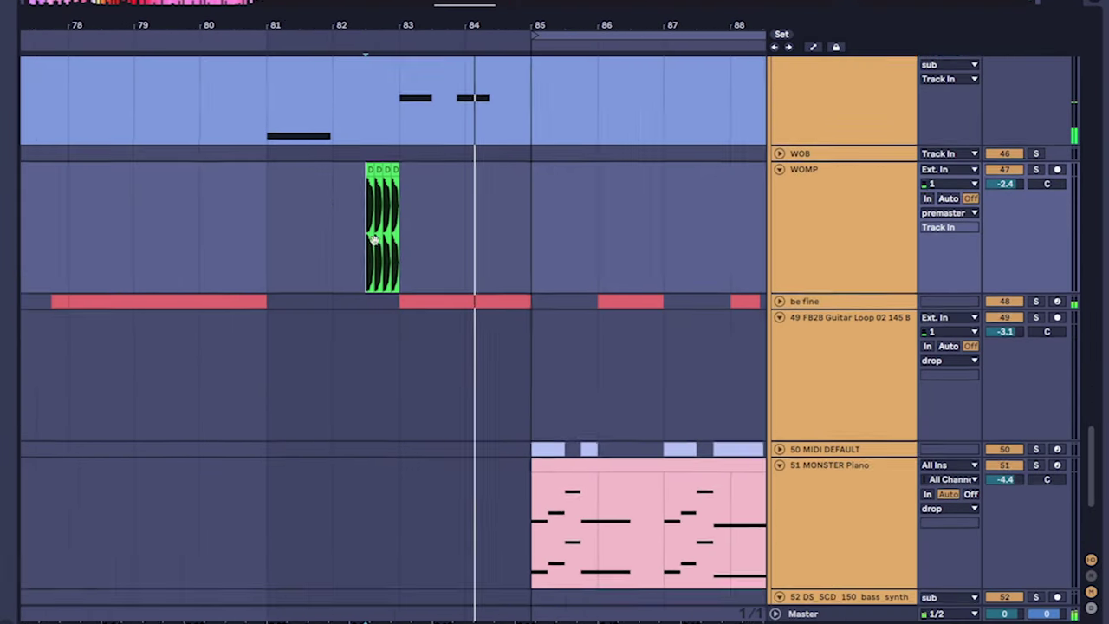
scroll(374, 238, "down", 5)
scroll(404, 353, "up", 3)
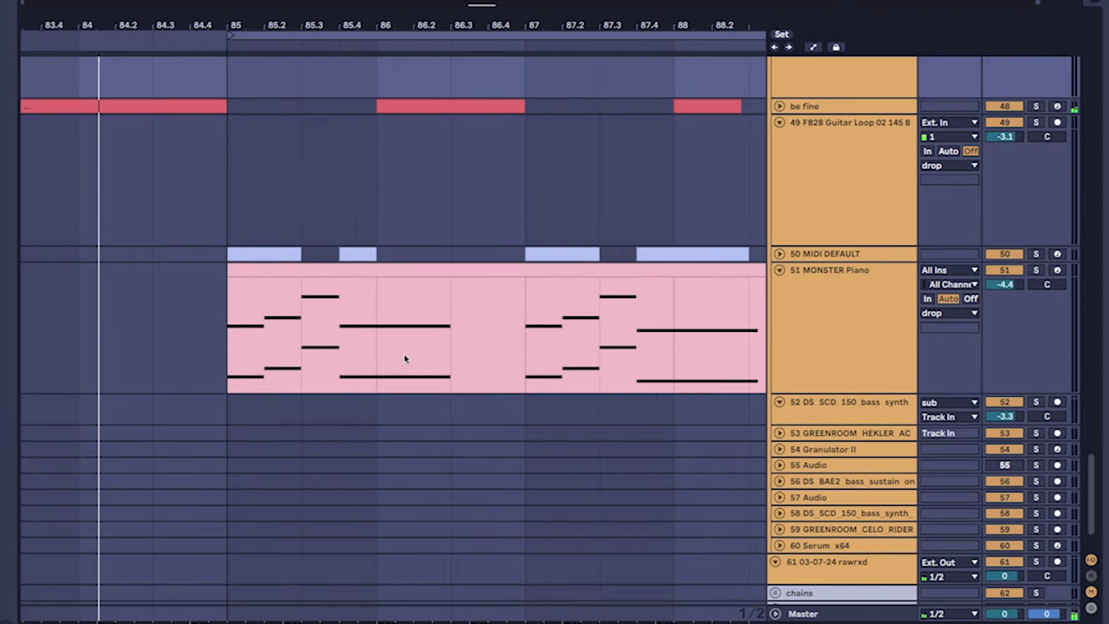
Step: Examine the gap between the 39 MIDI DEFAULT chord clips just before bar 84 against the kick snare notes, and play that passage
key("a")
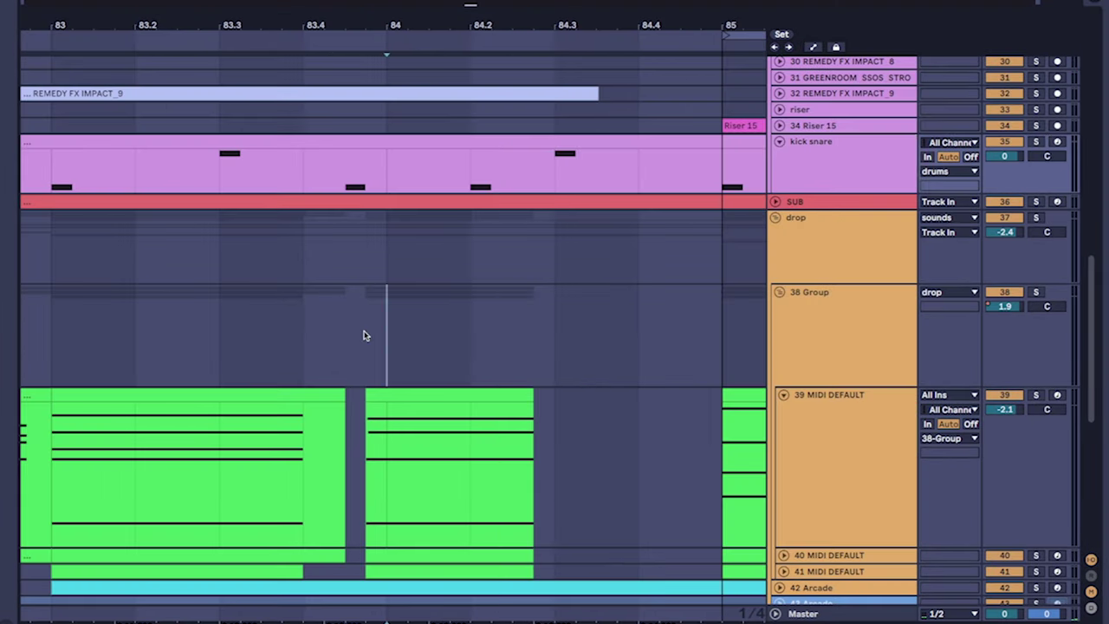
left_click(364, 330)
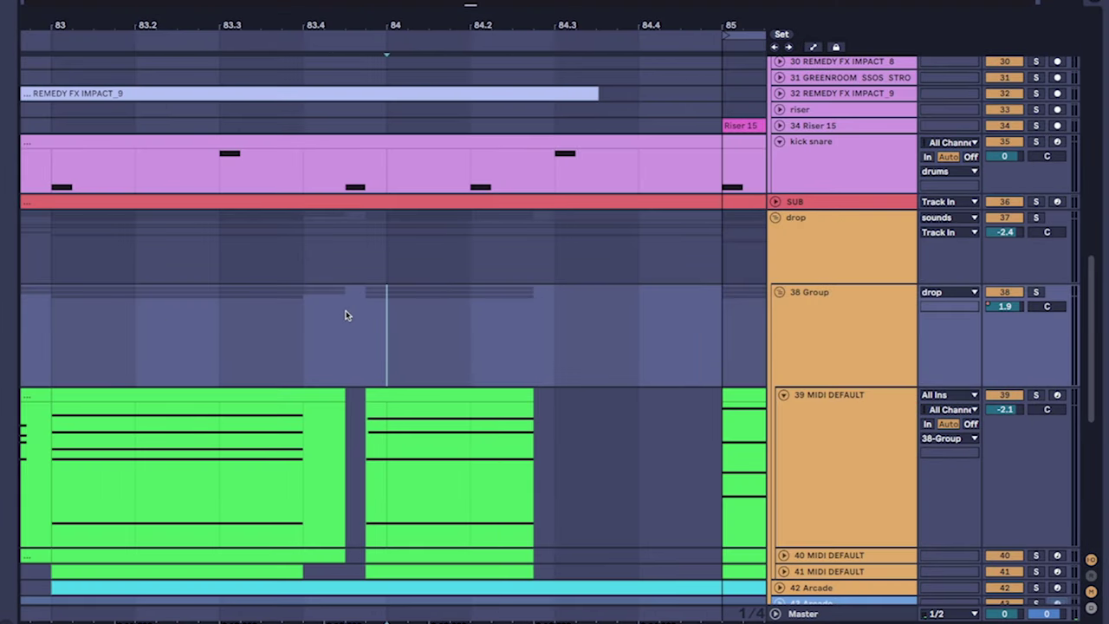
key("plus")
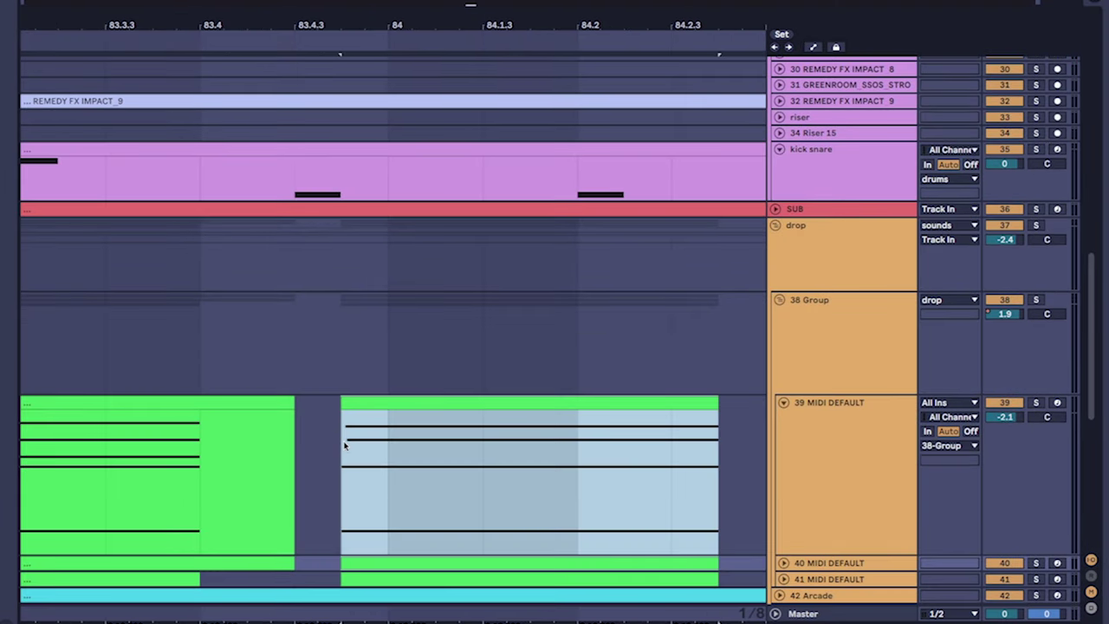
left_click_drag(298, 241, 341, 438)
key("Delete")
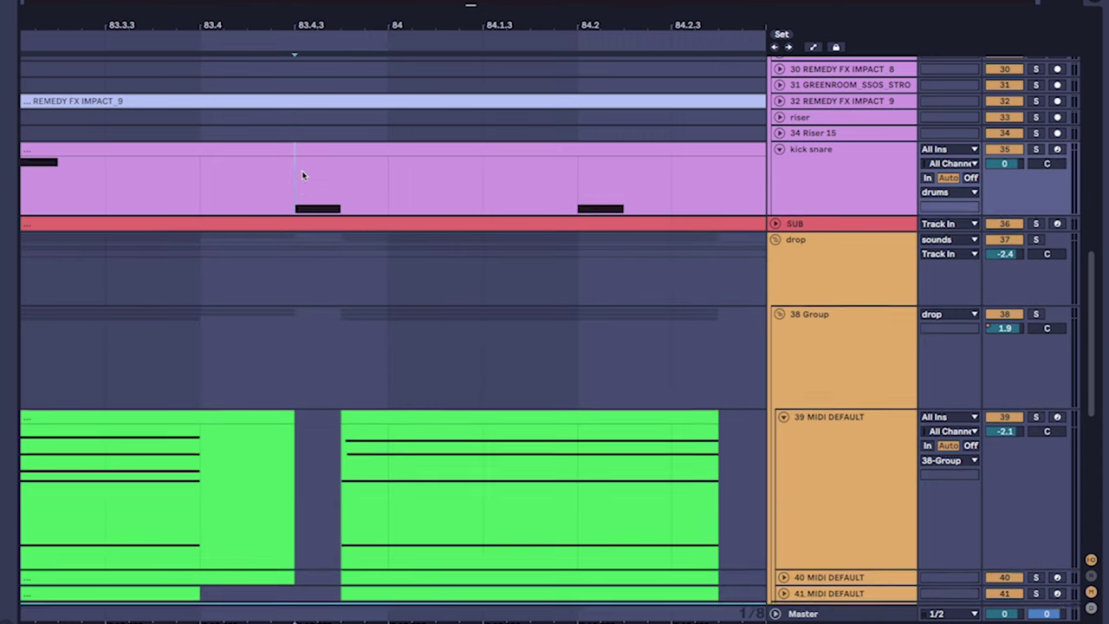
key("minus")
left_click(353, 248)
key("space")
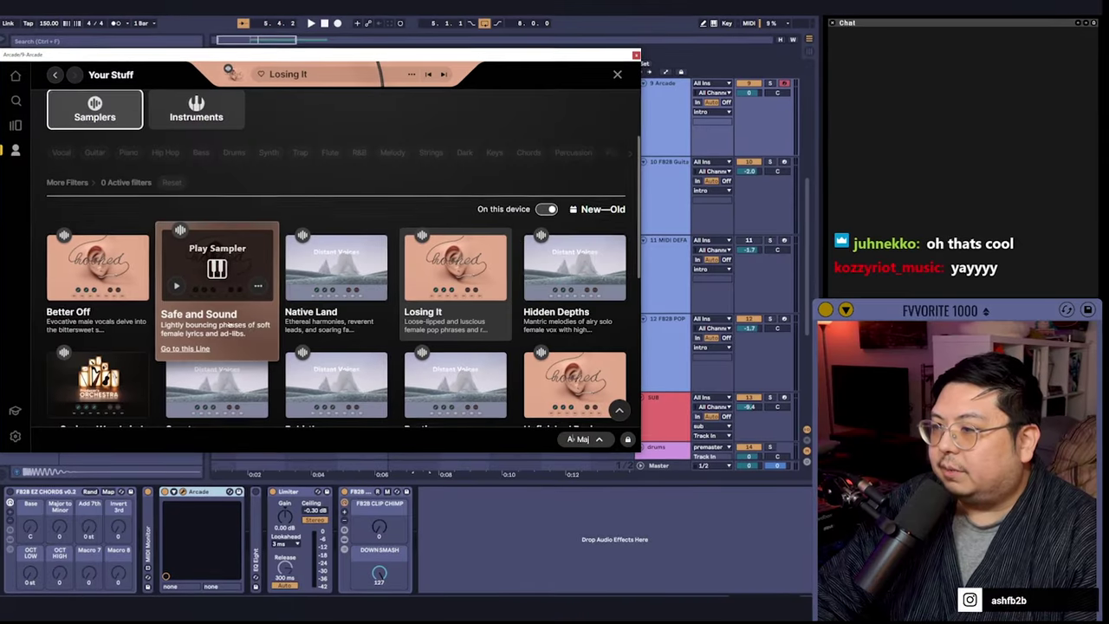
Step: Browse the samplers in Arcade's Your Stuff library and preview the Safe and Sound sampler
scroll(354, 318, "up", 5)
scroll(360, 171, "down", 2)
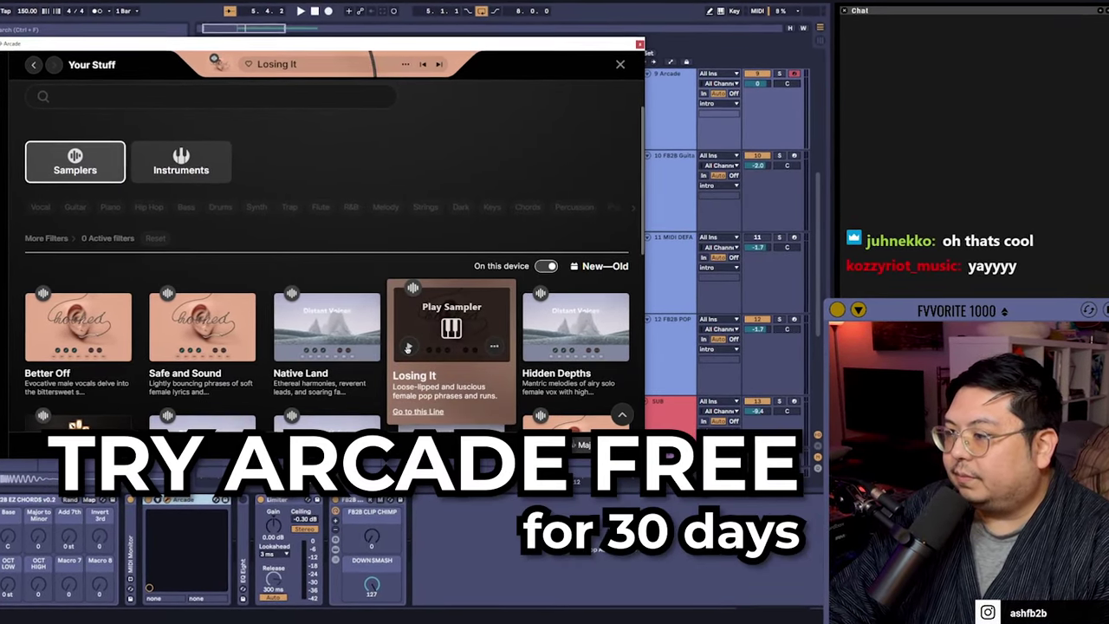
left_click(163, 344)
scroll(154, 337, "down", 1)
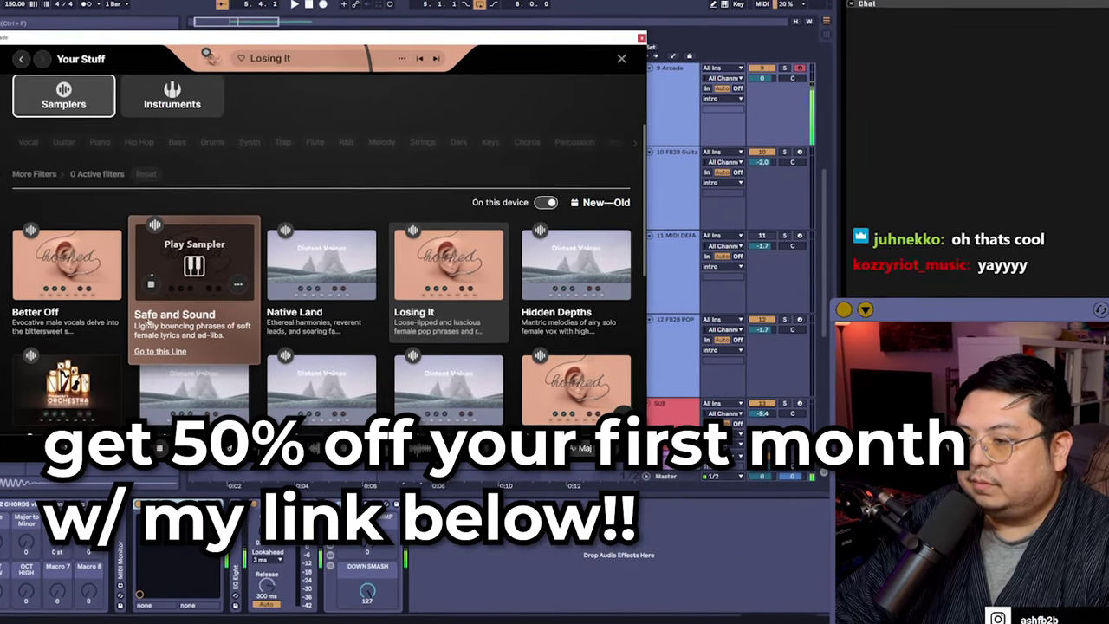
scroll(18, 285, "down", 1)
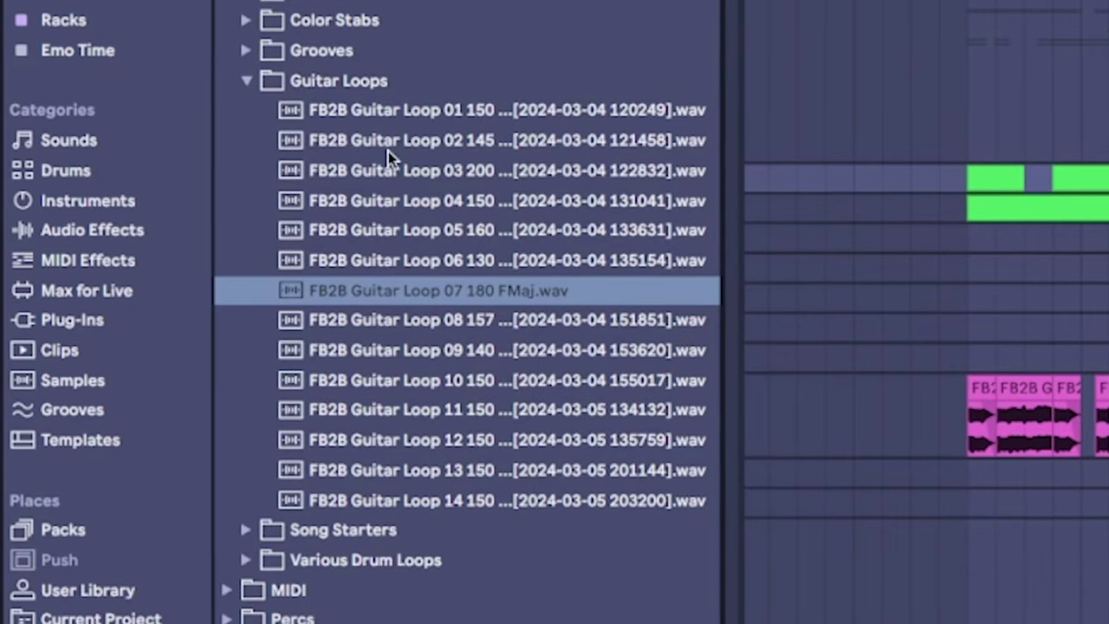
Step: Select the FB2B Guitar Loop 01 150 sample in the Guitar Loops folder to audition it
left_click(416, 110)
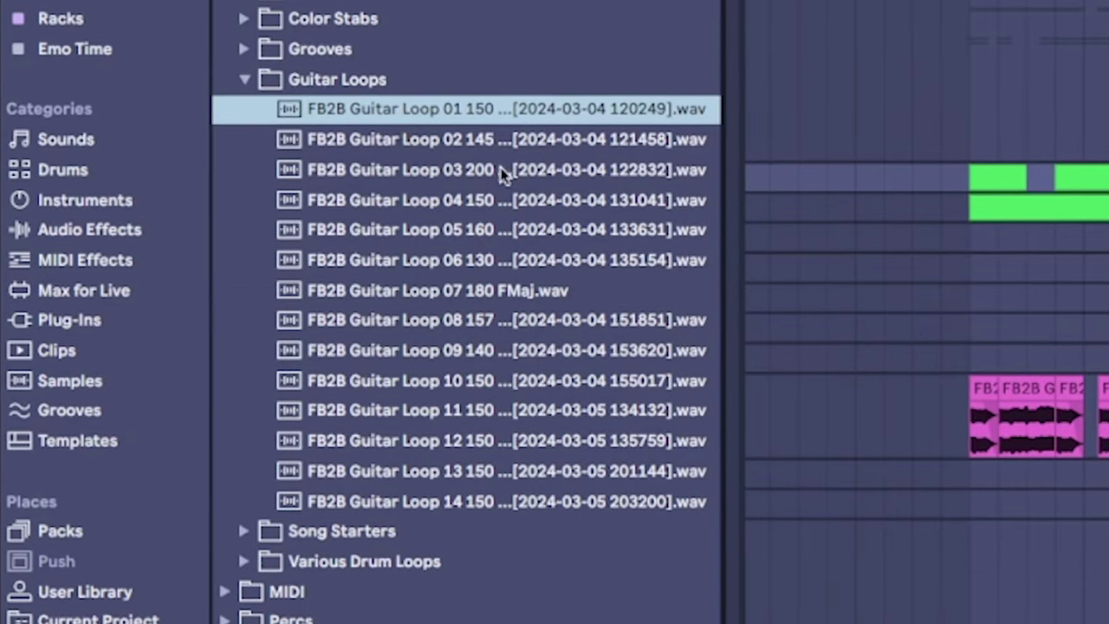
left_click_drag(727, 210, 723, 217)
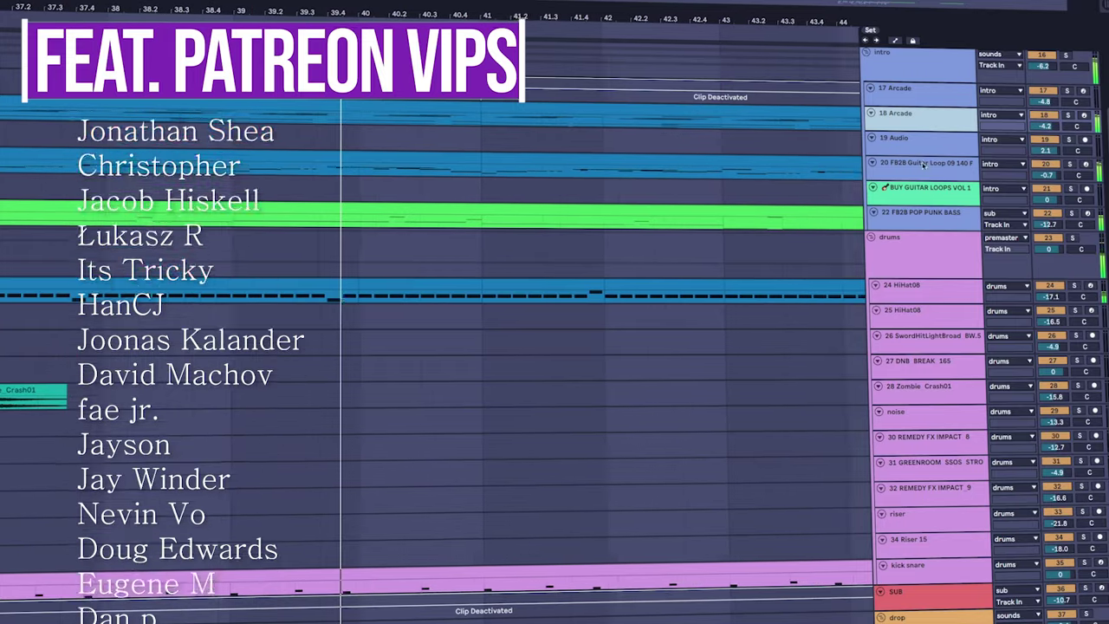
Step: Show the 18 Arcade track's Somber Cycles preset in the Arcade plug-in while the song plays, and close the plug-in window
key("ctrl+alt+l")
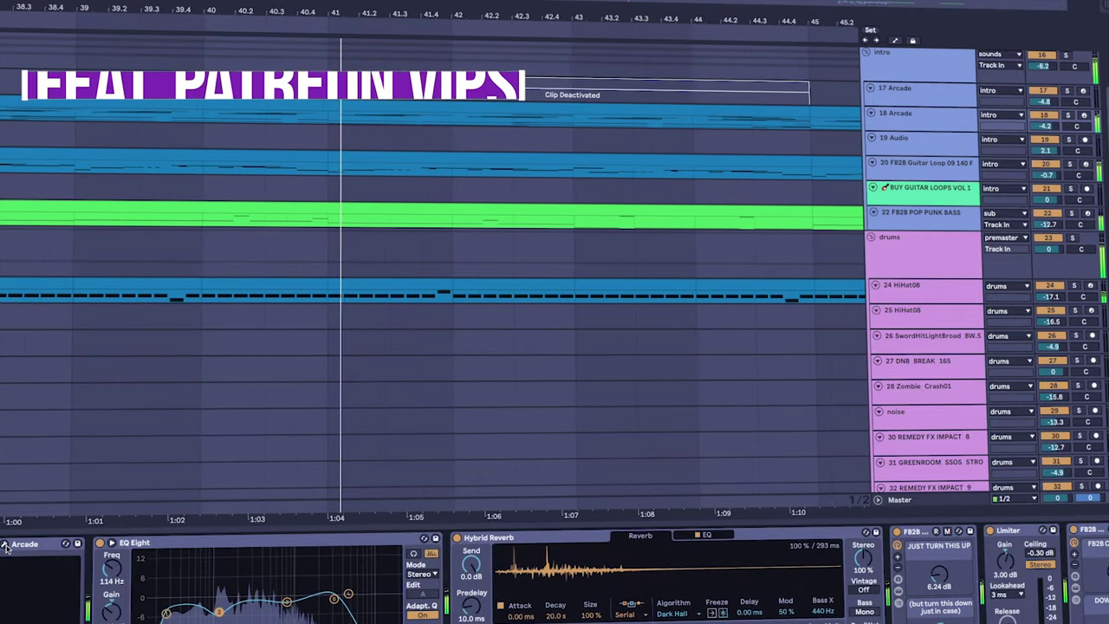
left_click(65, 544)
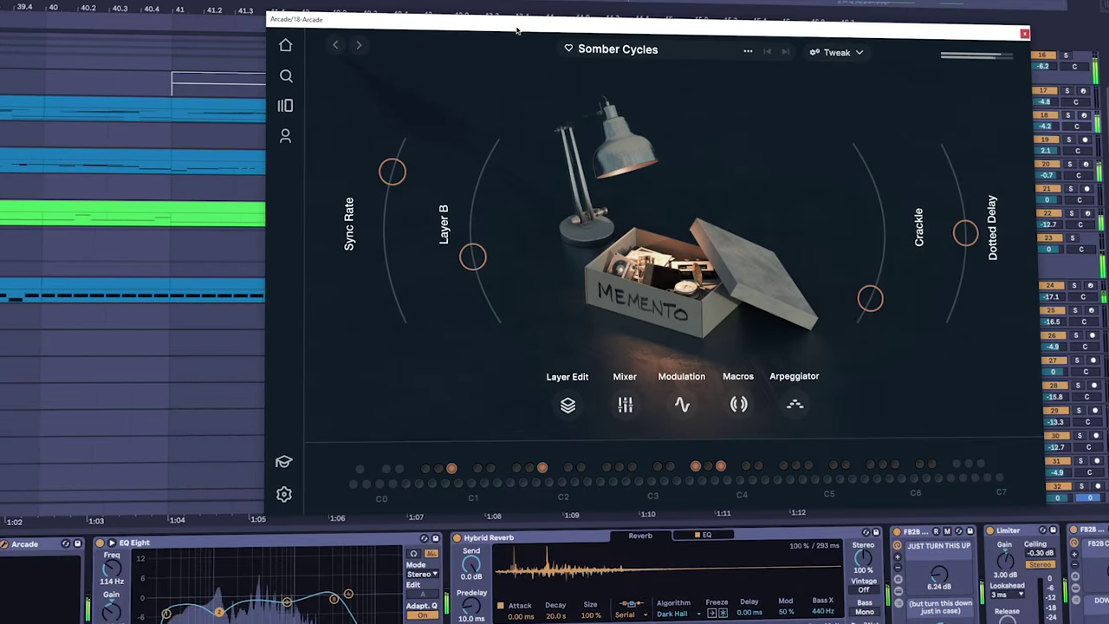
left_click_drag(516, 31, 268, 40)
key("ctrl+alt+l")
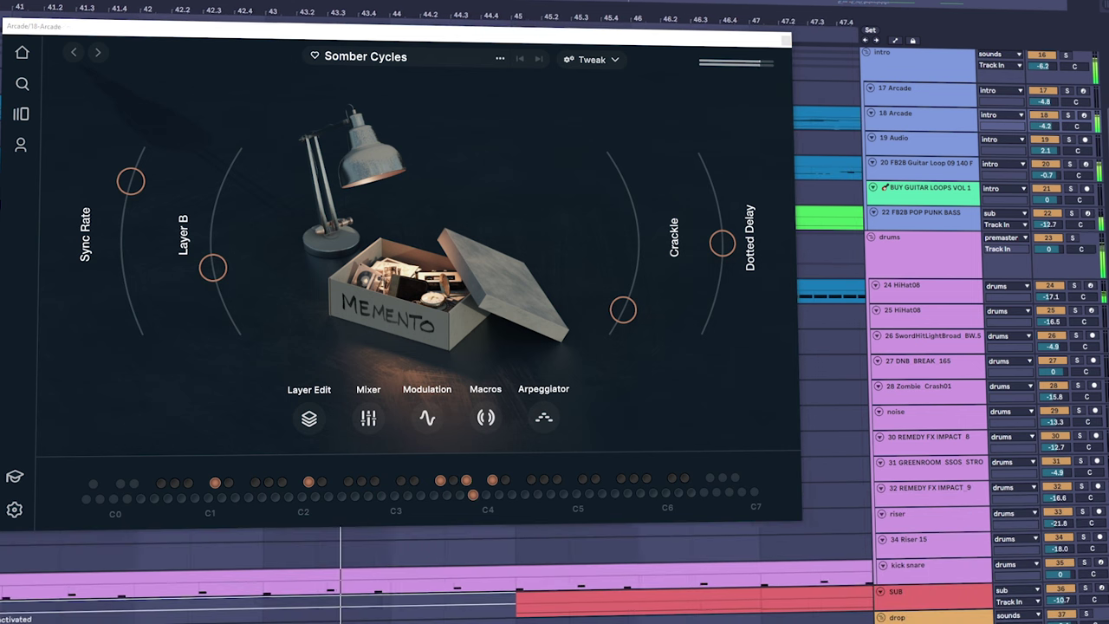
left_click_drag(472, 55, 524, 69)
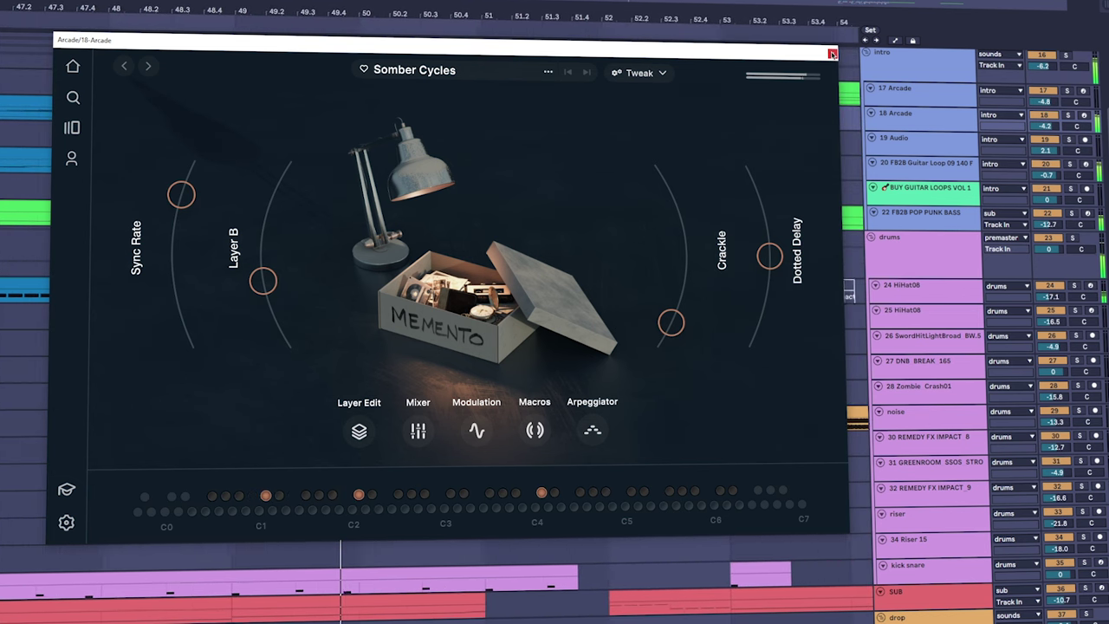
left_click(831, 53)
Step: Show the 13 Arcade vocal track's Losing It preset in the Arcade plug-in during playback, and close the plug-in window
scroll(626, 310, "up", 10)
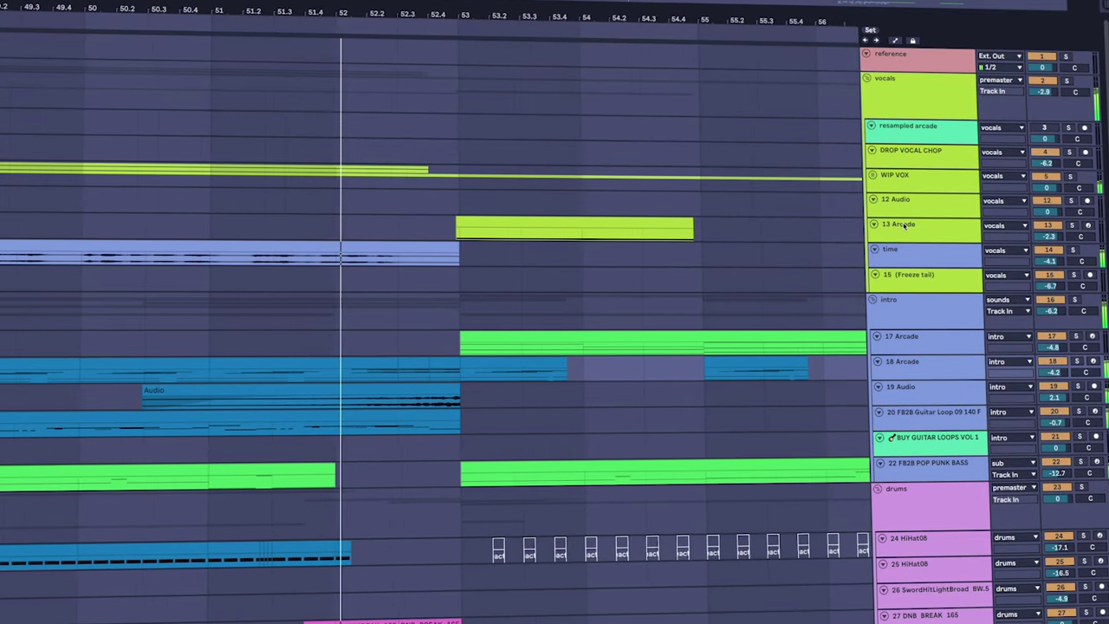
left_click(904, 225)
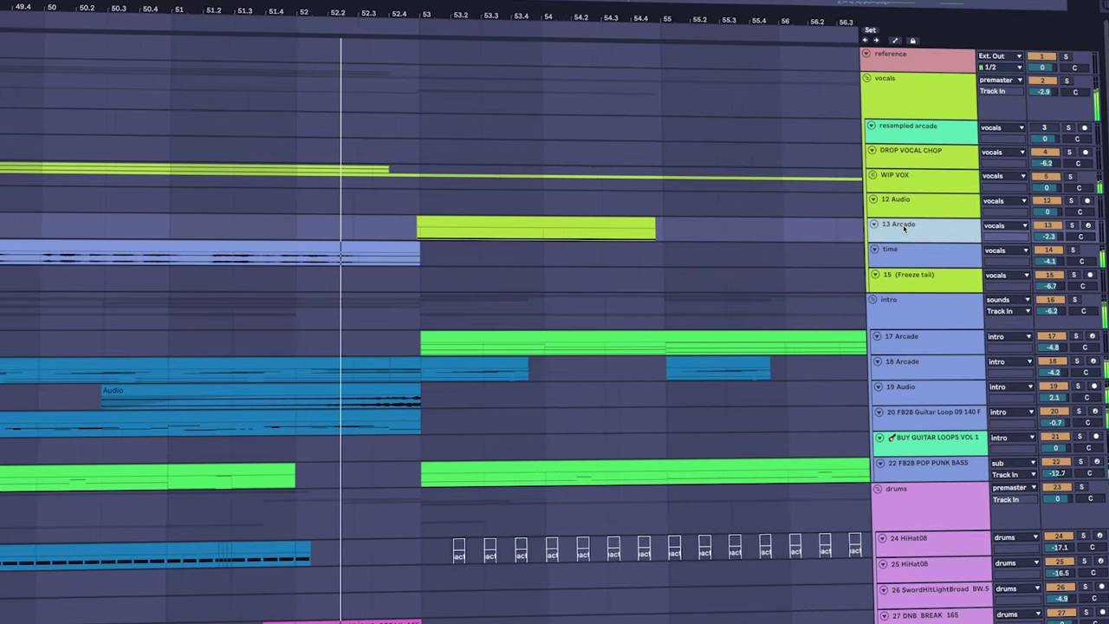
left_click(904, 225)
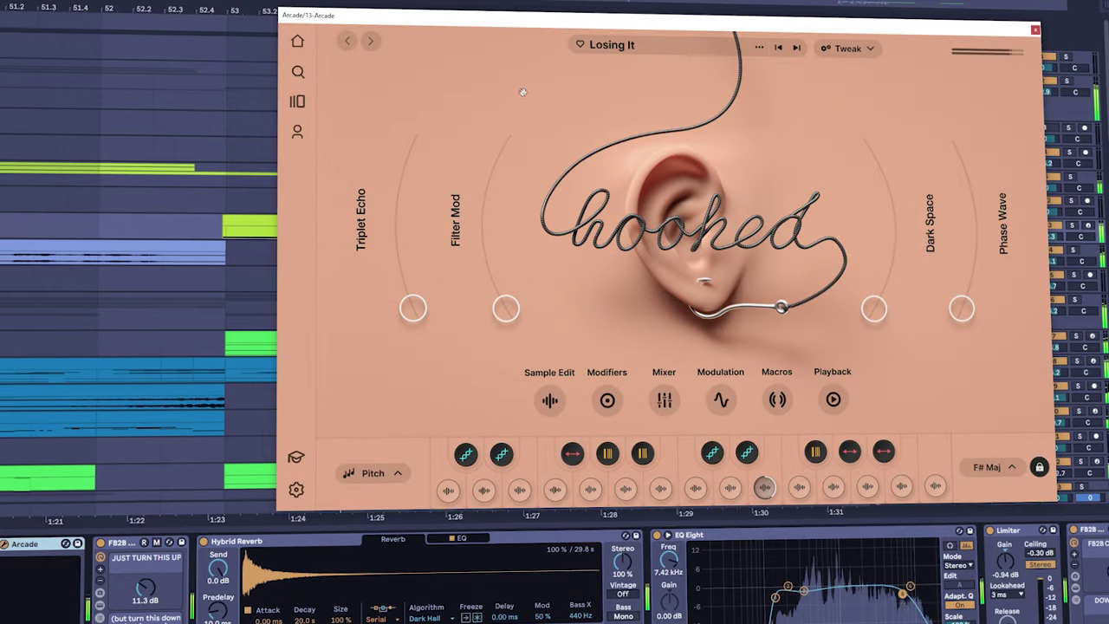
left_click_drag(522, 92, 452, 52)
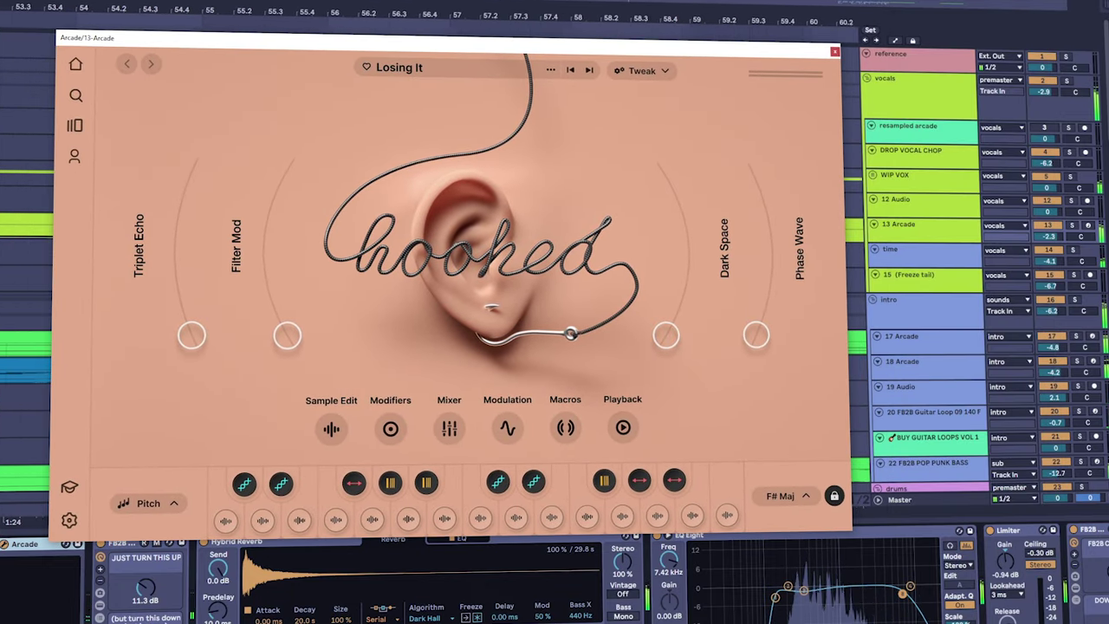
key("ctrl+alt+l")
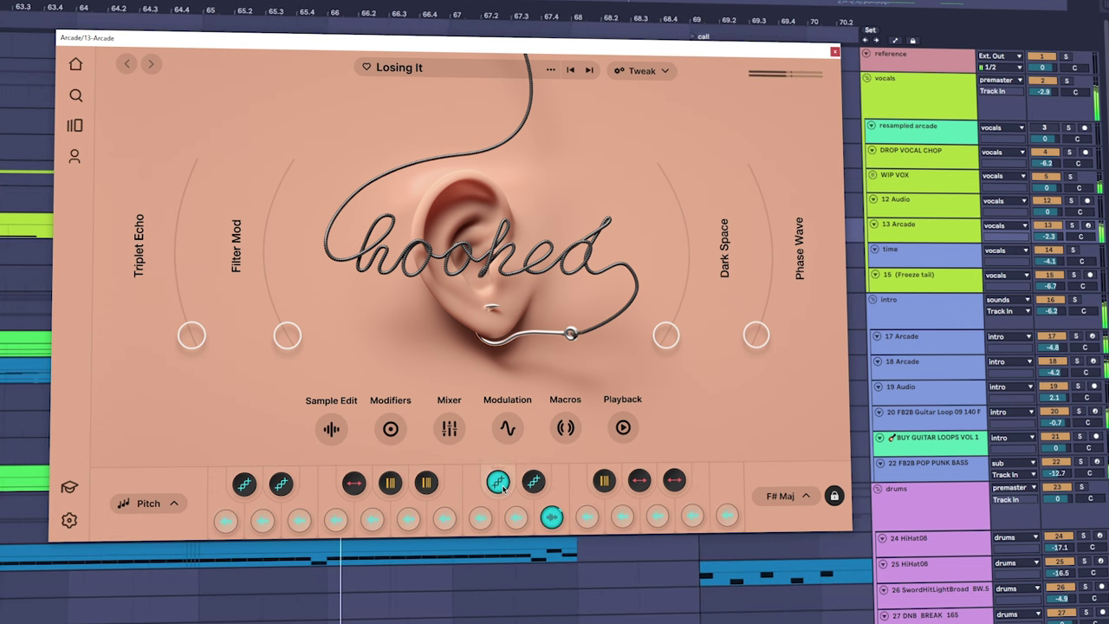
left_click(834, 52)
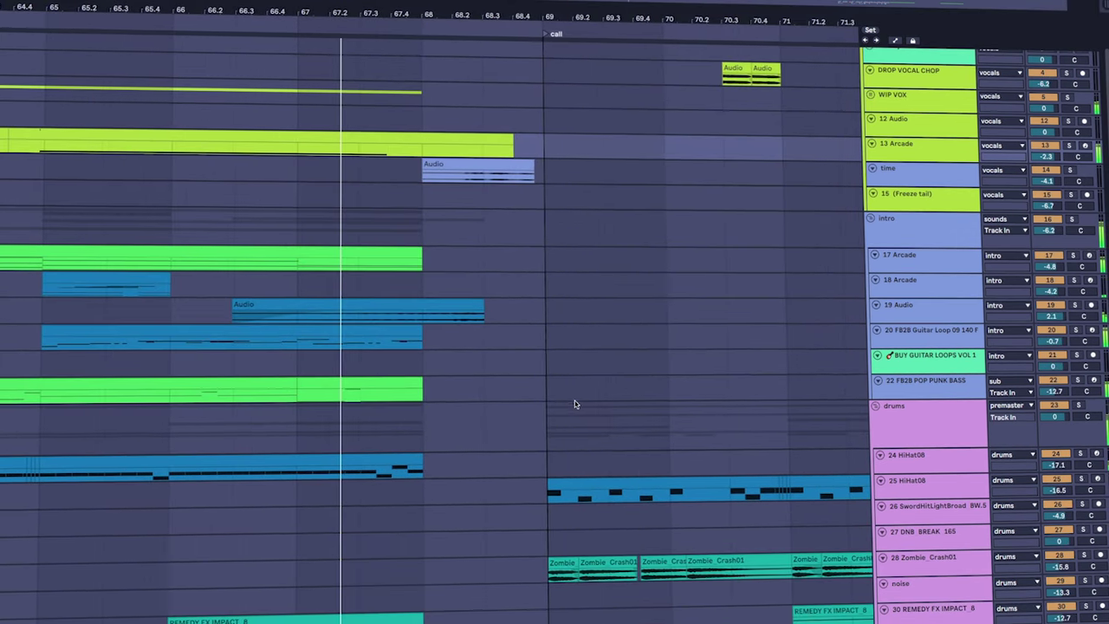
Step: Follow the playback through the drums and drop tracks from the call marker at bar 69 to bar 88
scroll(572, 398, "down", 15)
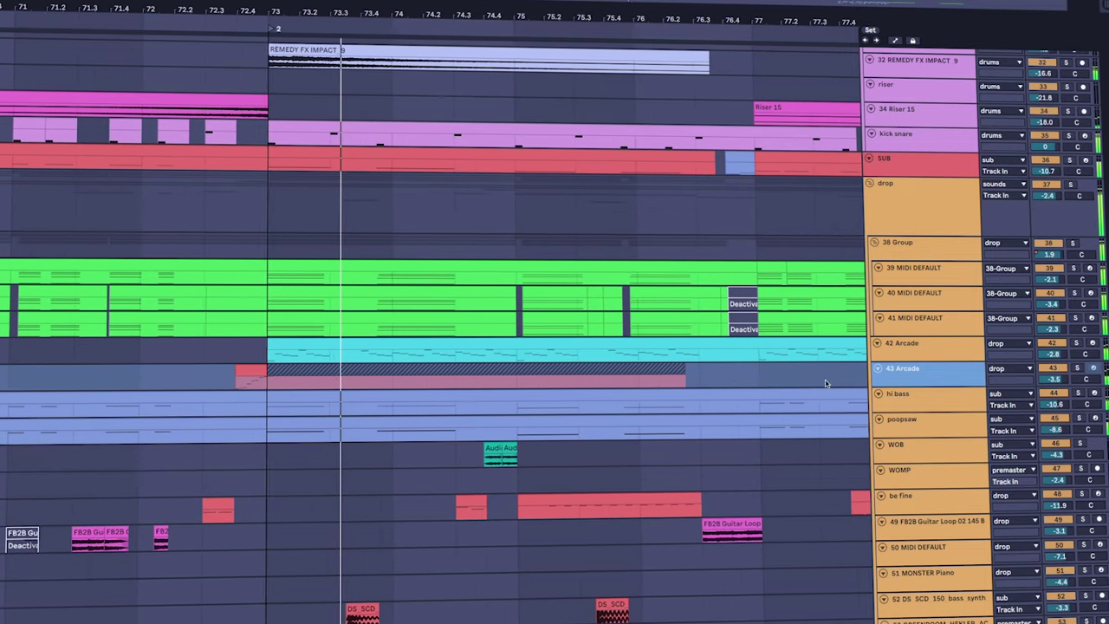
scroll(637, 351, "down", 2)
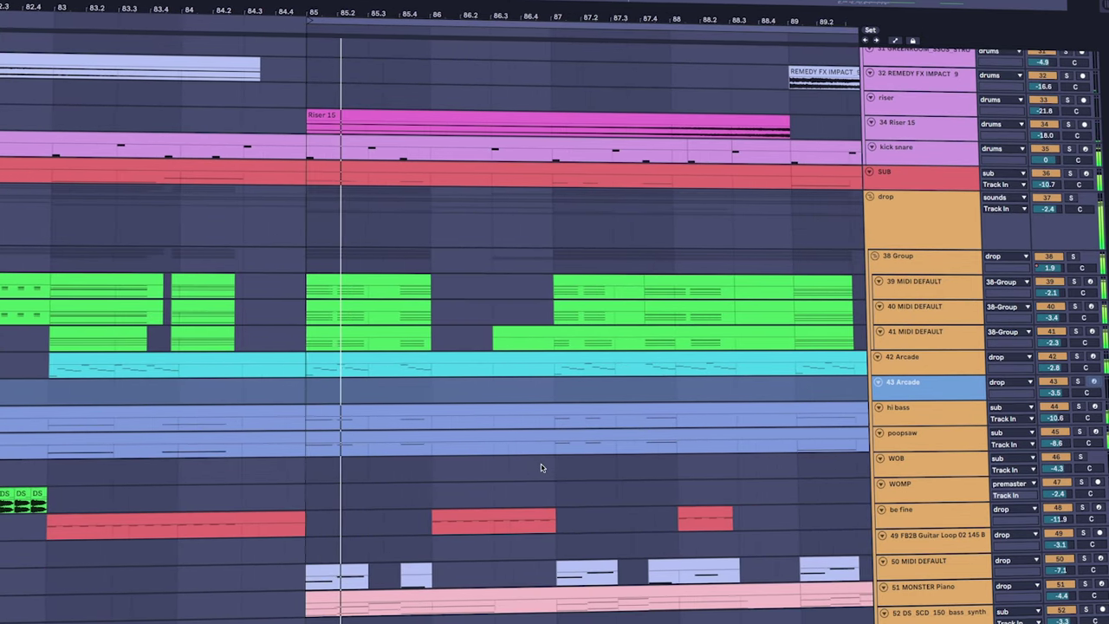
scroll(540, 468, "down", 2)
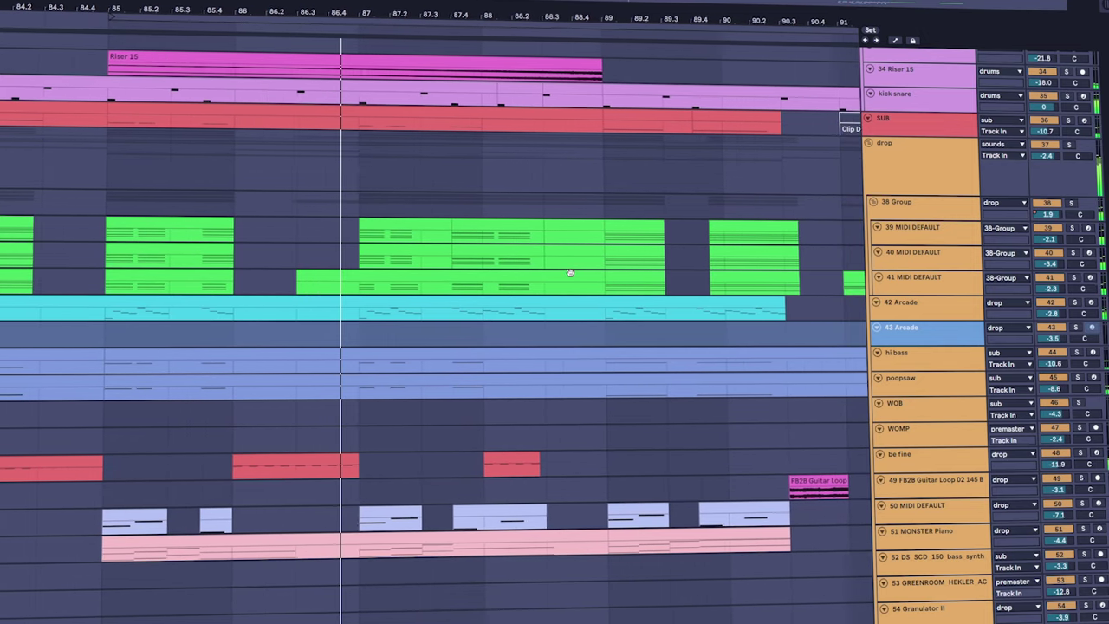
scroll(563, 276, "down", 5)
scroll(476, 260, "up", 10)
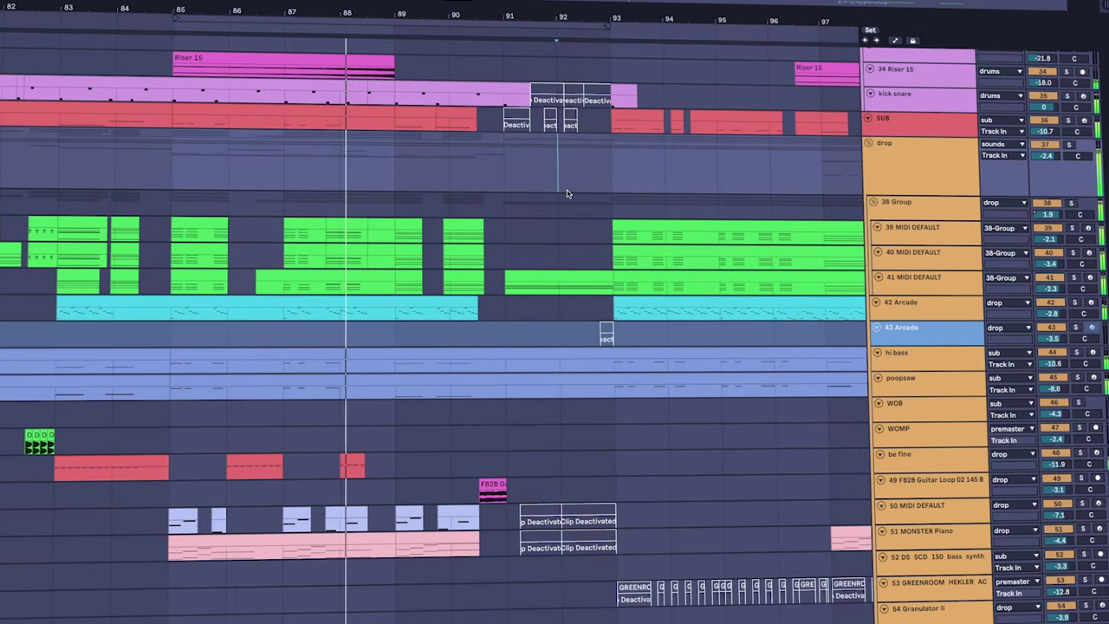